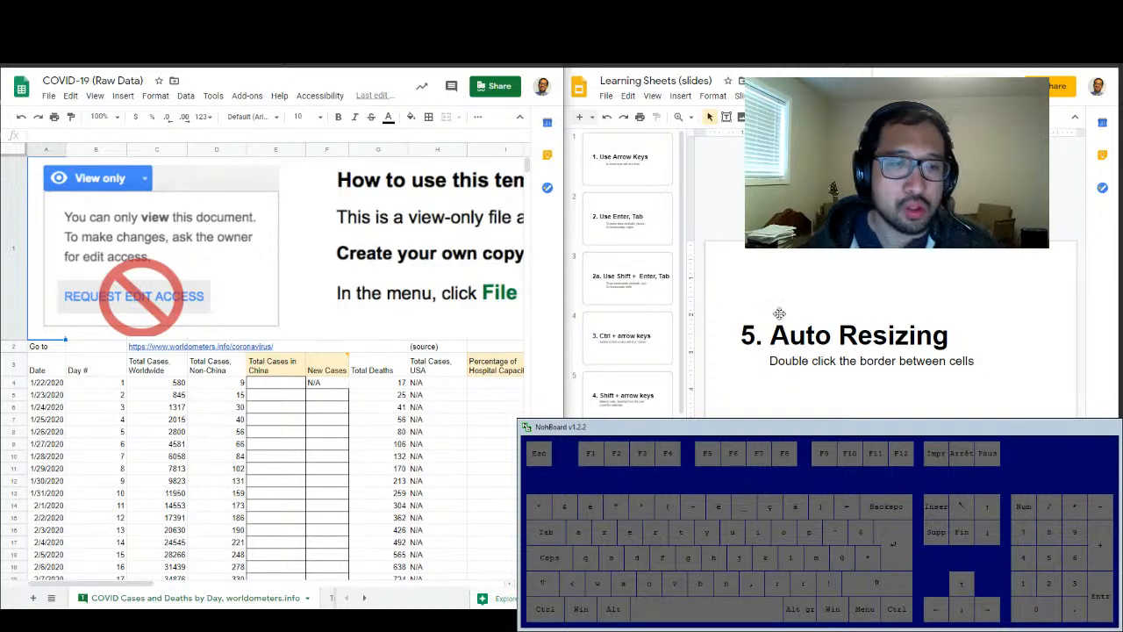
# - Apply an outer border around the Percentage of Hospital Capacity cells from row 4 to row 64
pyautogui.click(488, 400)
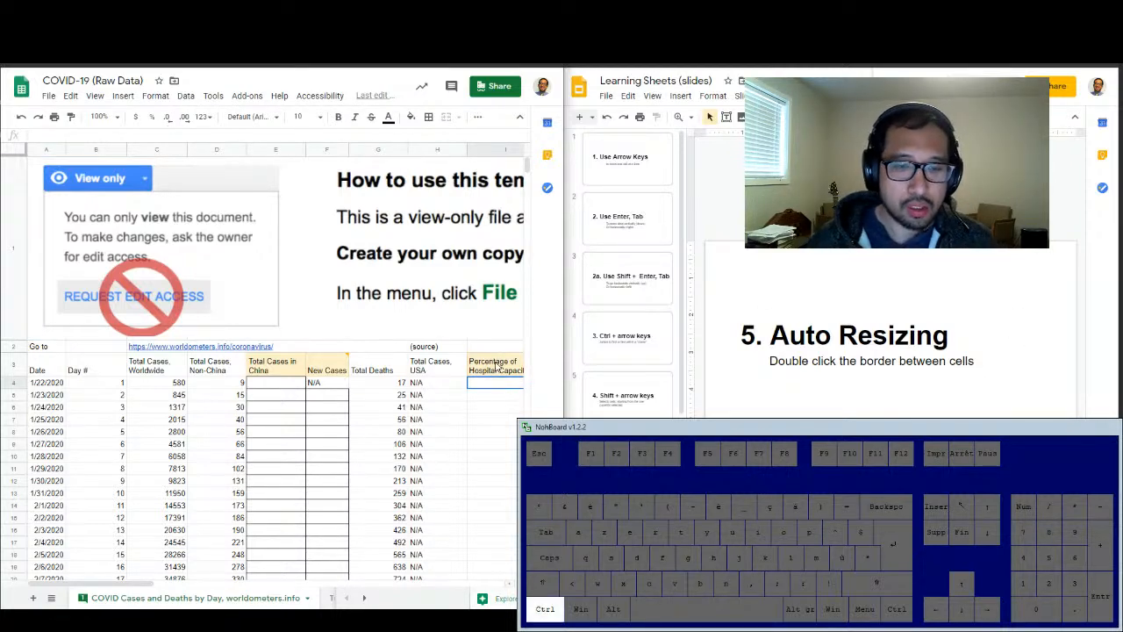
pyautogui.hotkey('ctrl', 'shift', 'Down')
pyautogui.hotkey('ctrl', 'shift', 'Up')
pyautogui.hotkey('shift', 'Down')
pyautogui.hotkey('shift', 'Down')
pyautogui.hotkey('shift', 'Down')
pyautogui.hotkey('shift', 'Down')
pyautogui.hotkey('shift', 'Down')
pyautogui.hotkey('shift', 'Down')
pyautogui.hotkey('shift', 'Down')
pyautogui.hotkey('shift', 'Down')
pyautogui.hotkey('shift', 'Down')
pyautogui.hotkey('shift', 'Down')
pyautogui.hotkey('shift', 'Down')
pyautogui.hotkey('shift', 'Down')
pyautogui.hotkey('shift', 'Down')
pyautogui.hotkey('shift', 'Down')
pyautogui.hotkey('shift', 'Down')
pyautogui.hotkey('shift', 'Down')
pyautogui.hotkey('shift', 'Down')
pyautogui.hotkey('shift', 'Down')
pyautogui.hotkey('shift', 'Down')
pyautogui.hotkey('shift', 'Down')
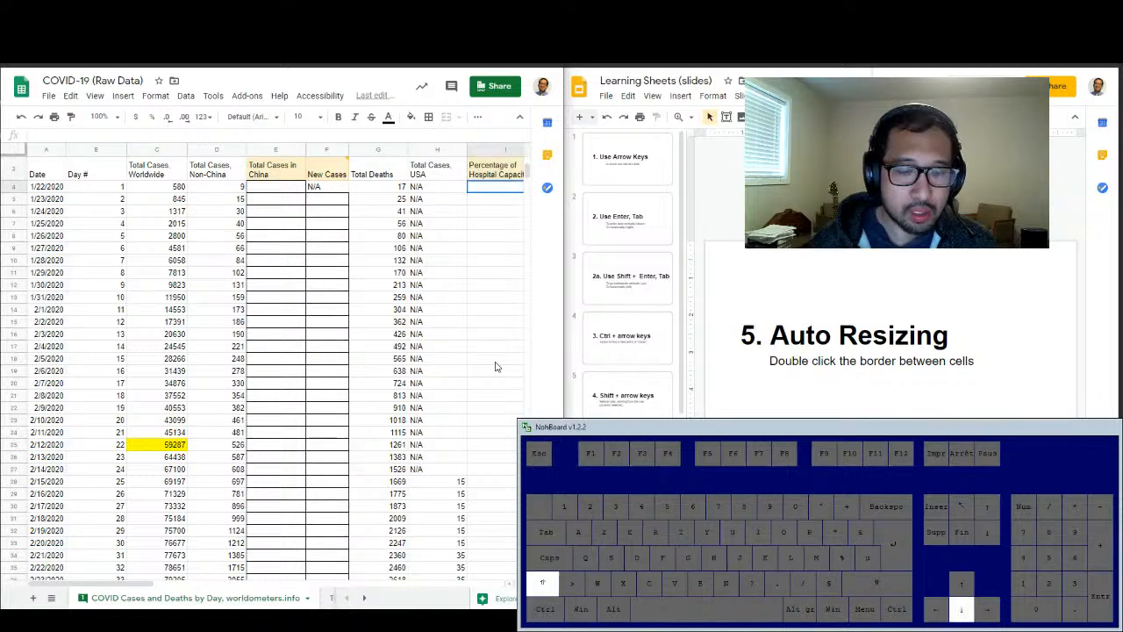
pyautogui.hotkey('shift', 'Down')
pyautogui.hotkey('shift', 'Down')
pyautogui.hotkey('shift', 'Down')
pyautogui.hotkey('shift', 'Down')
pyautogui.hotkey('shift', 'Down')
pyautogui.hotkey('shift', 'Down')
pyautogui.hotkey('shift', 'Down')
pyautogui.hotkey('shift', 'Down')
pyautogui.hotkey('shift', 'Down')
pyautogui.hotkey('shift', 'Down')
pyautogui.hotkey('shift', 'Down')
pyautogui.hotkey('shift', 'Down')
pyautogui.hotkey('shift', 'Down')
pyautogui.hotkey('shift', 'Down')
pyautogui.hotkey('shift', 'Down')
pyautogui.hotkey('shift', 'Down')
pyautogui.hotkey('shift', 'Down')
pyautogui.hotkey('shift', 'Down')
pyautogui.hotkey('shift', 'Down')
pyautogui.hotkey('shift', 'Down')
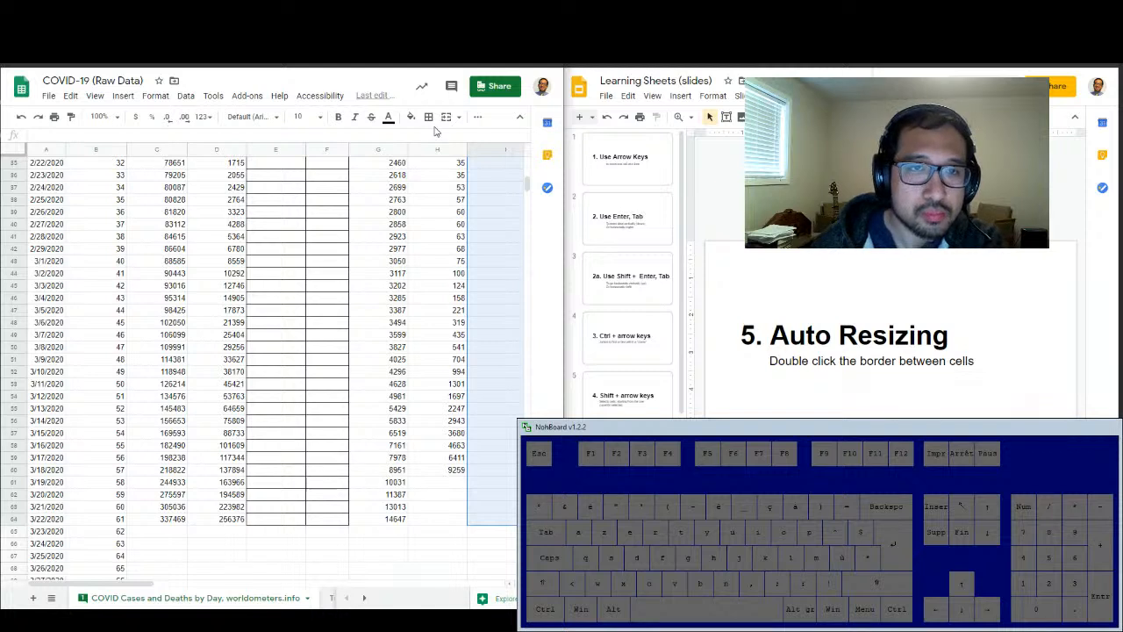
pyautogui.click(428, 117)
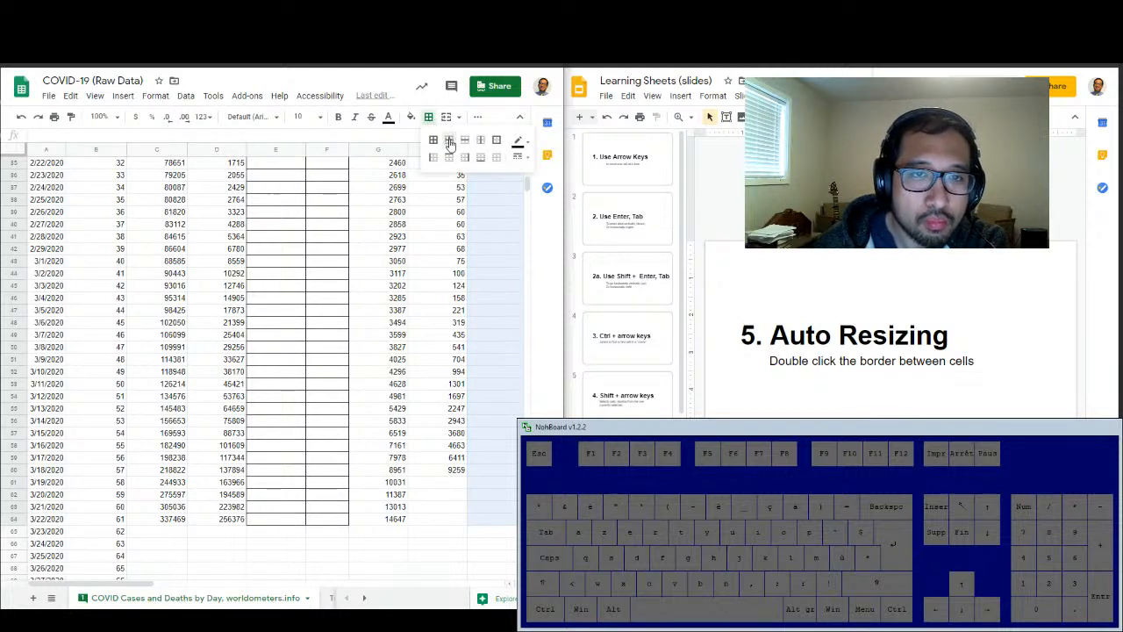
pyautogui.click(496, 141)
pyautogui.click(466, 533)
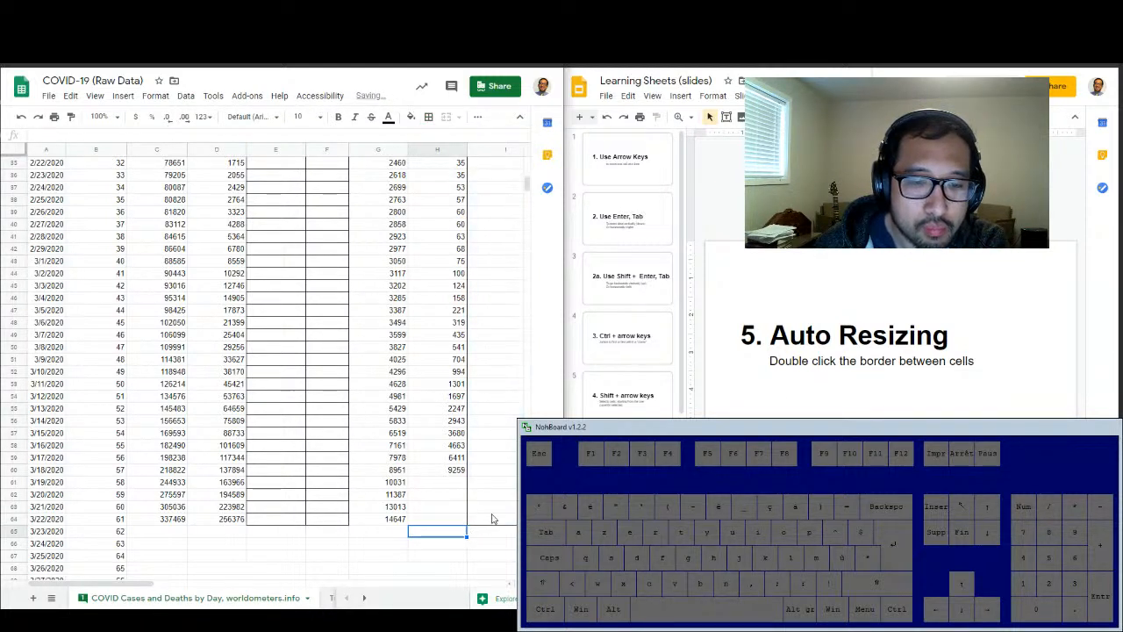
# - Apply all borders to the Percentage of Hospital Capacity column from row 64 up to its header
pyautogui.click(499, 523)
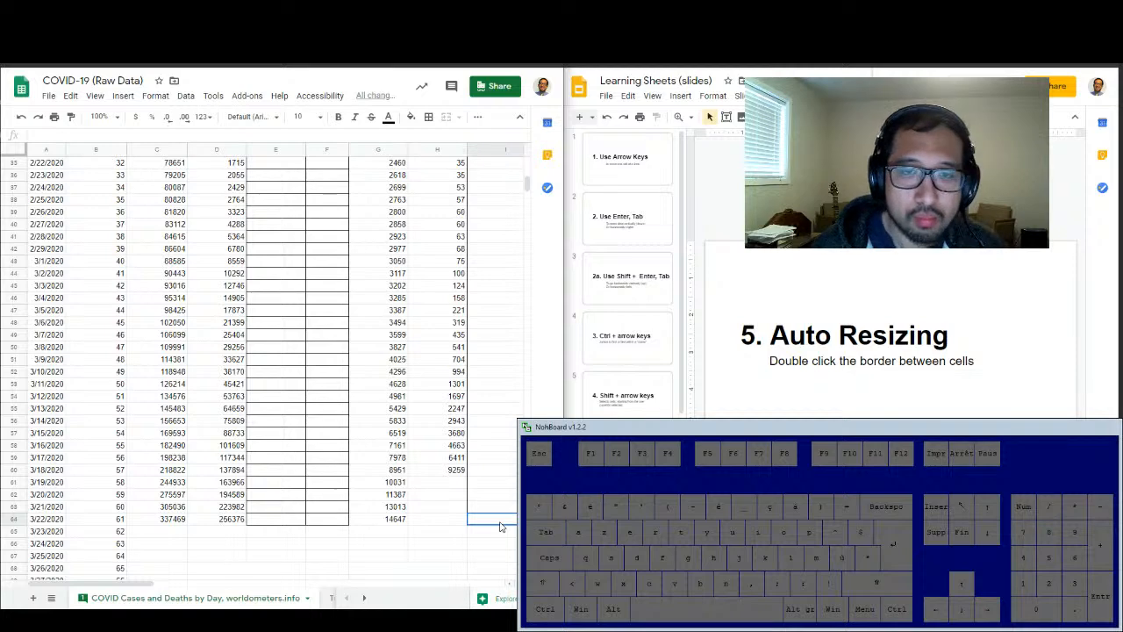
pyautogui.hotkey('ctrl', 'shift', 'Up')
pyautogui.click(429, 117)
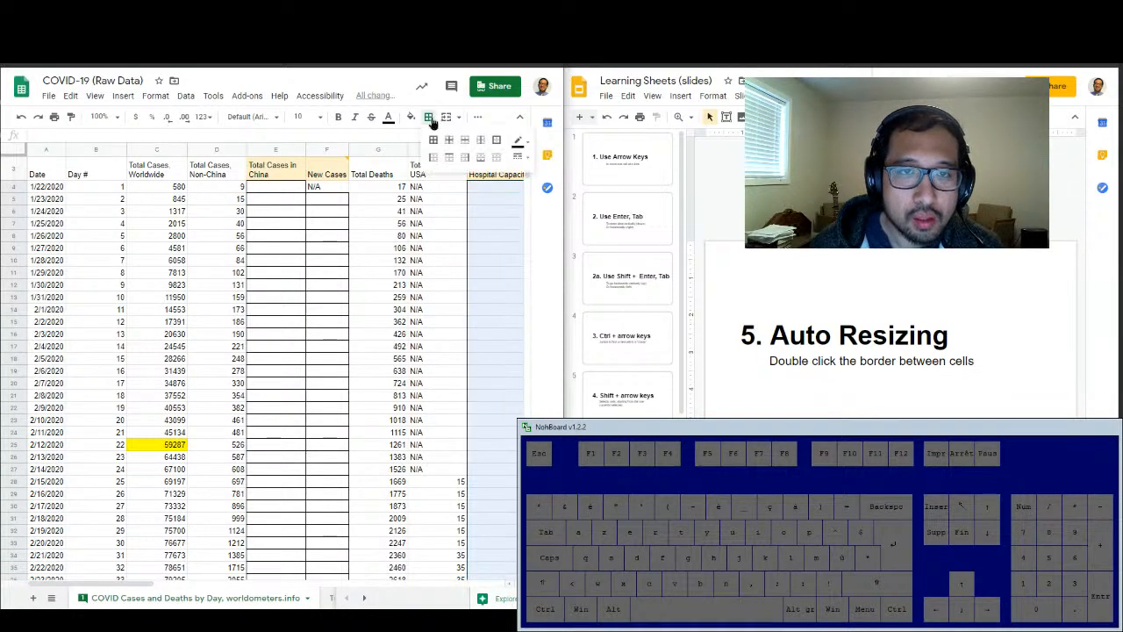
pyautogui.click(433, 139)
pyautogui.click(496, 321)
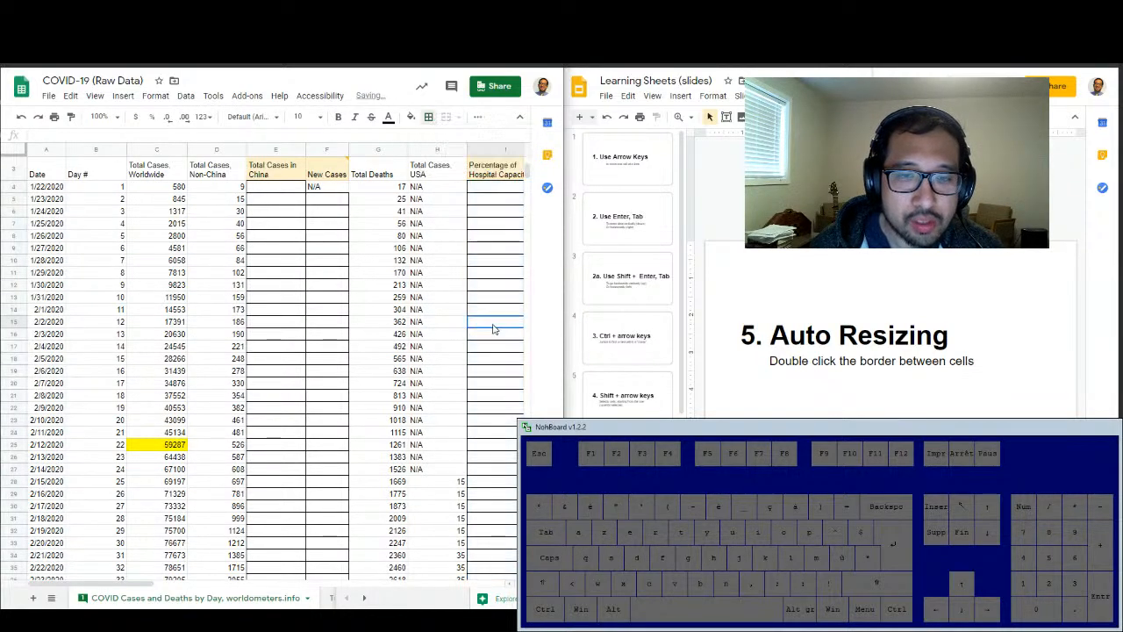
pyautogui.click(443, 273)
pyautogui.scroll(3, 478, 303)
pyautogui.scroll(-3, 455, 375)
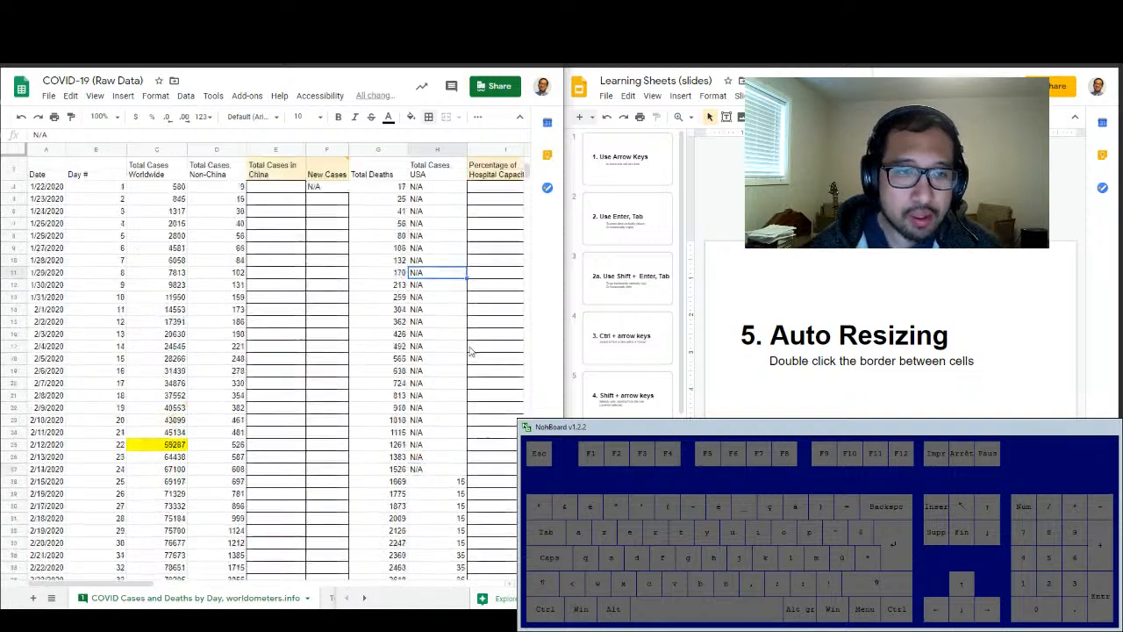
pyautogui.scroll(3, 471, 351)
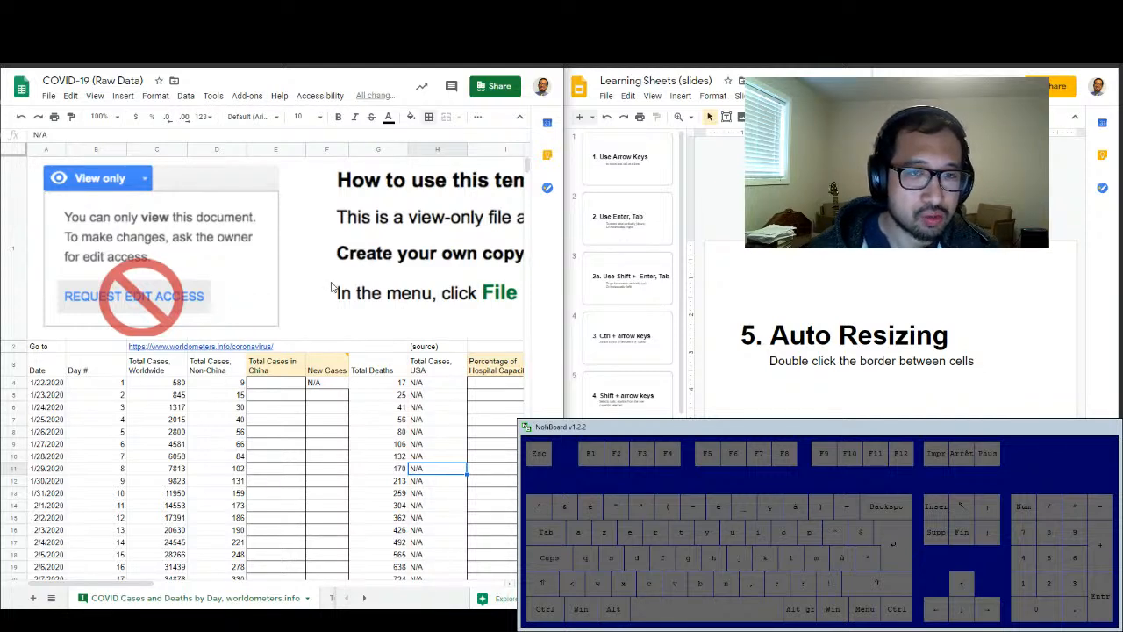
pyautogui.click(48, 96)
pyautogui.click(88, 201)
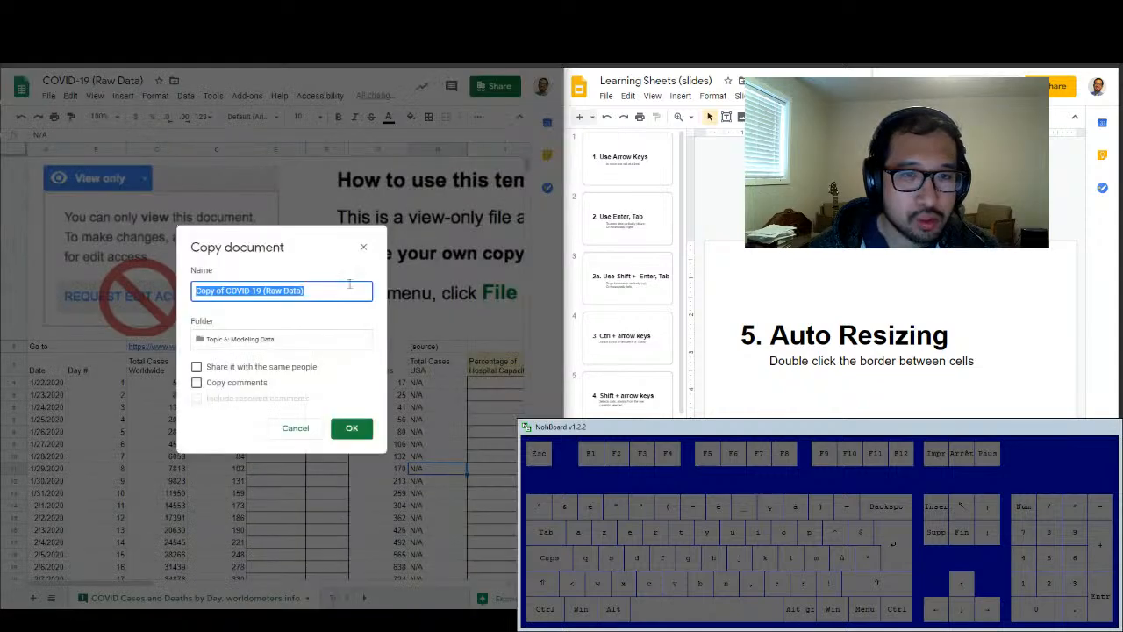
pyautogui.click(294, 427)
# - Make a copy of the spreadsheet named Copy of COVID-19 (Raw Data) in the Topic 6: Modeling Data folder
pyautogui.click(48, 96)
pyautogui.moveTo(49, 99)
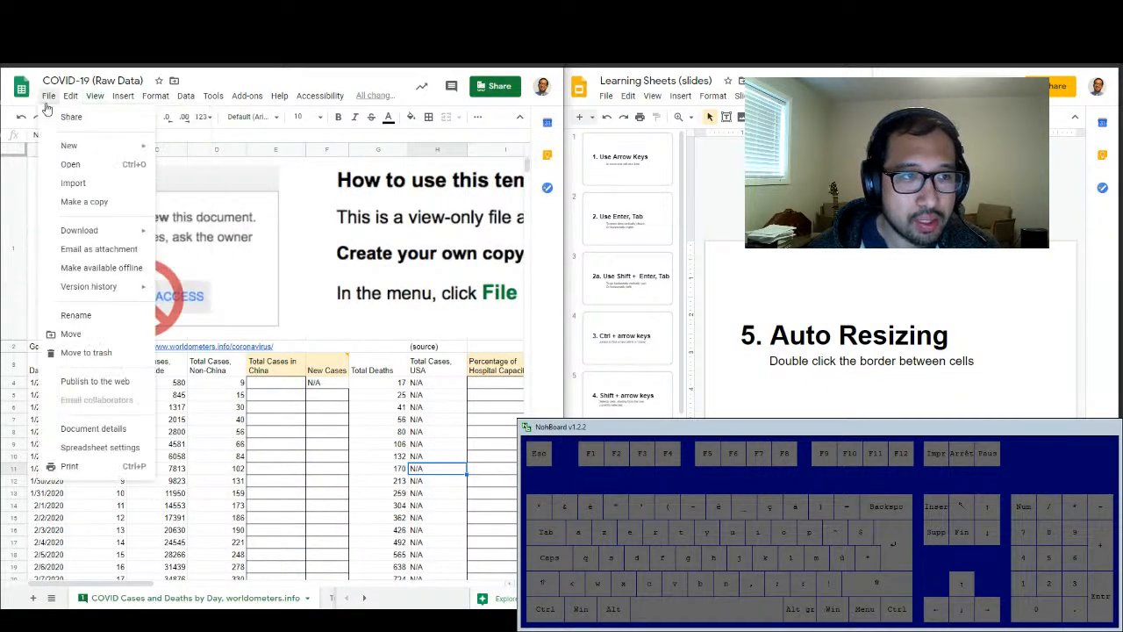
pyautogui.click(71, 208)
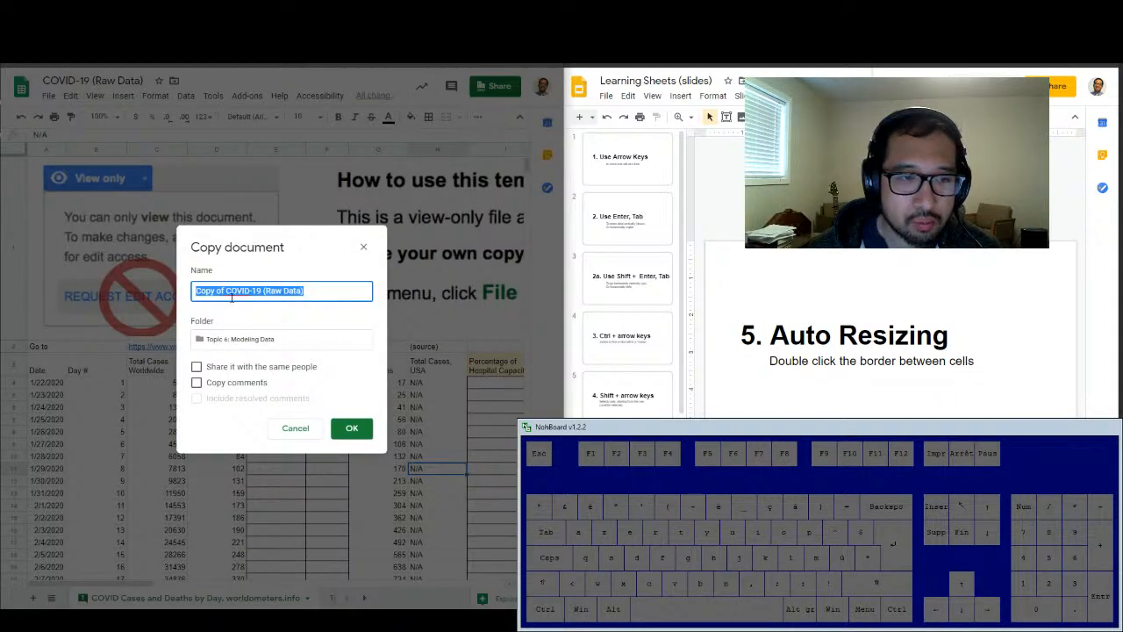
pyautogui.click(352, 428)
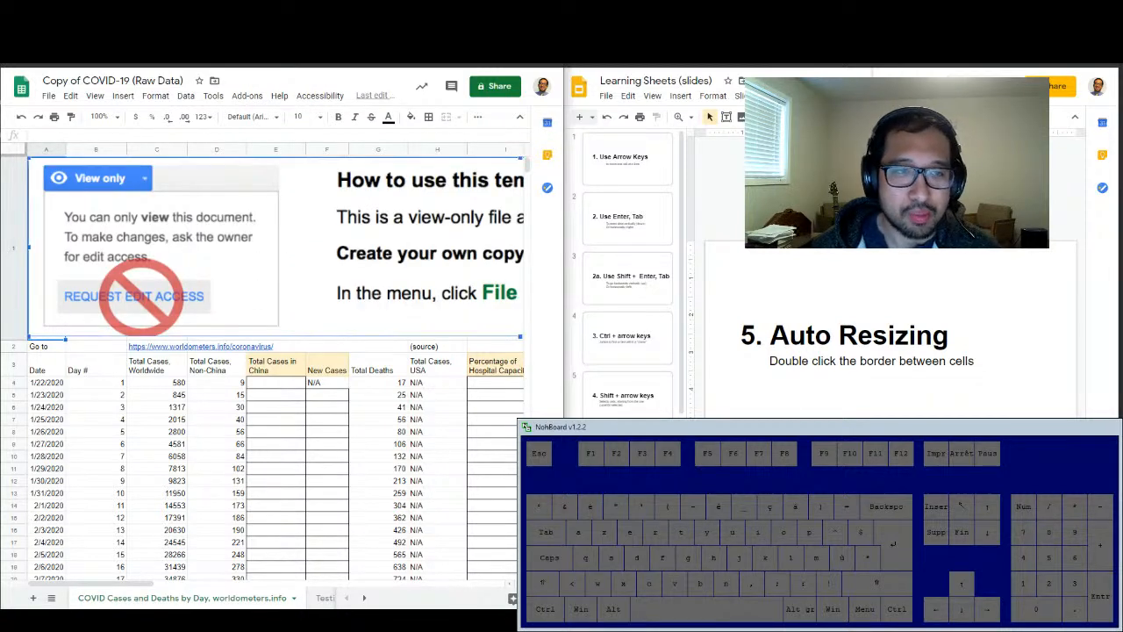
# - Delete the view-only instruction image from the copy and remove the empty first row
pyautogui.press('Delete')
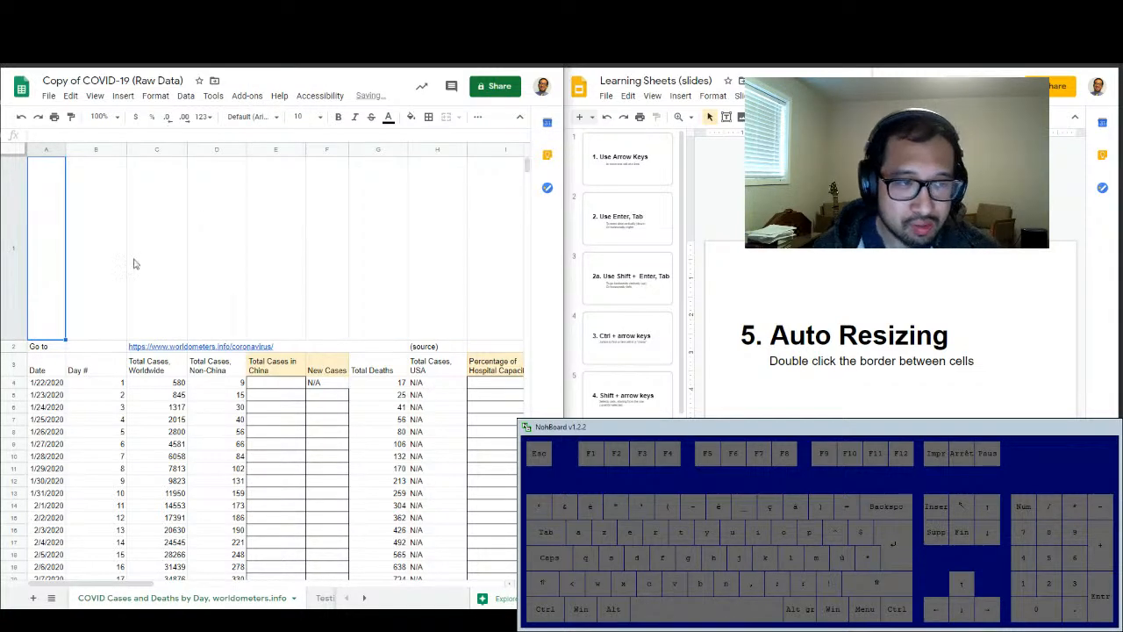
pyautogui.rightClick(17, 284)
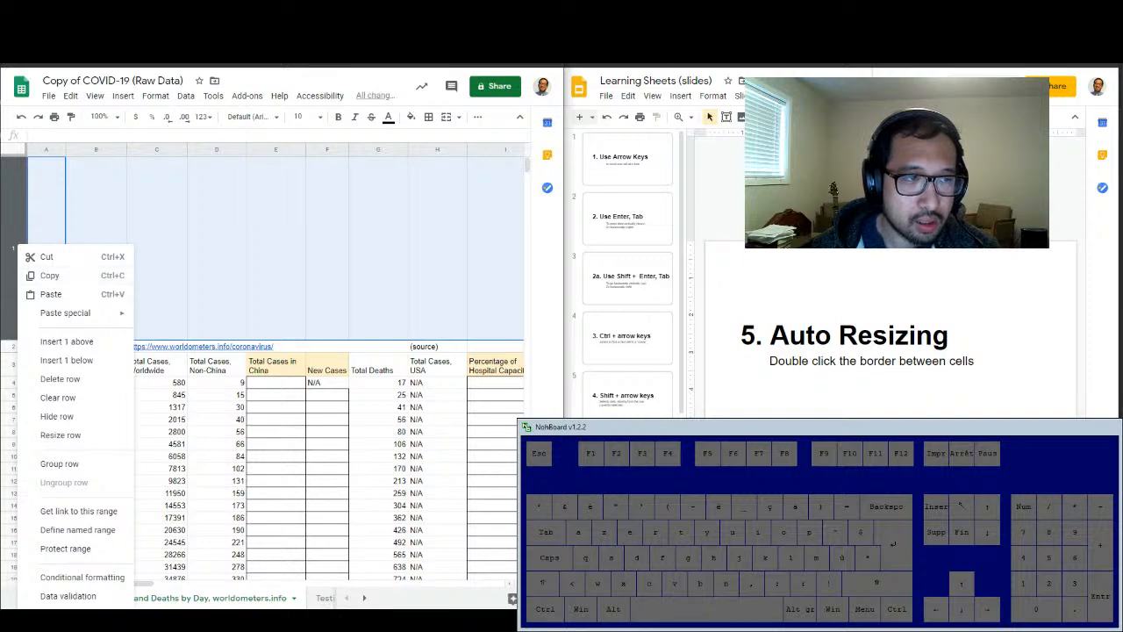
pyautogui.click(118, 215)
pyautogui.rightClick(11, 221)
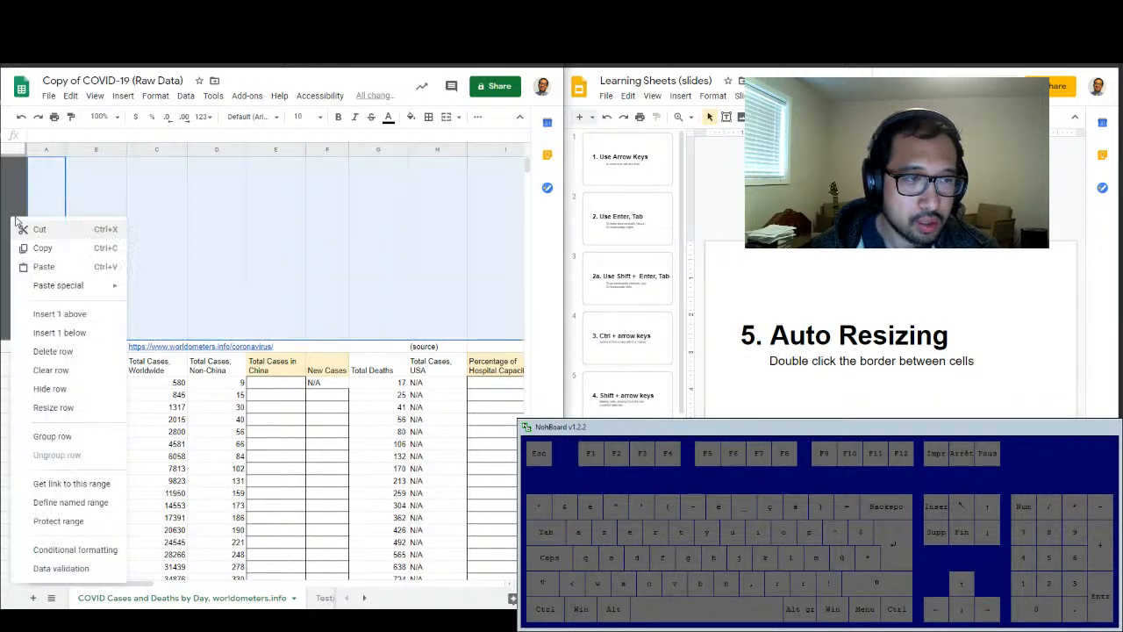
pyautogui.click(90, 357)
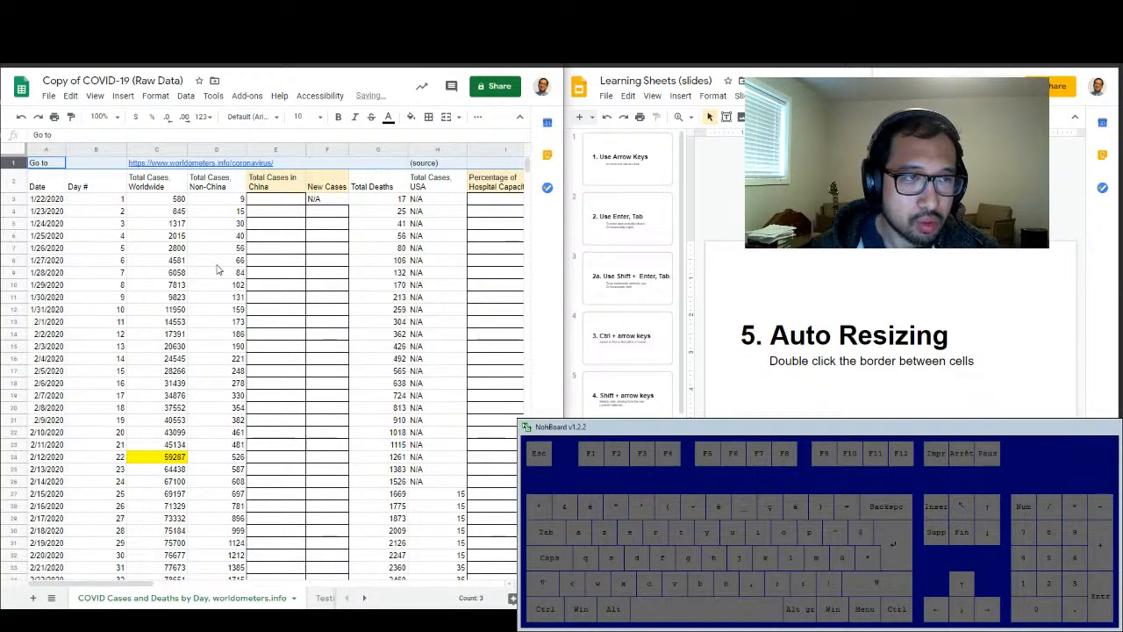
# - Resize the Day # column by hand, trying narrower and wider widths
pyautogui.moveTo(377, 273); pyautogui.dragTo(371, 284)
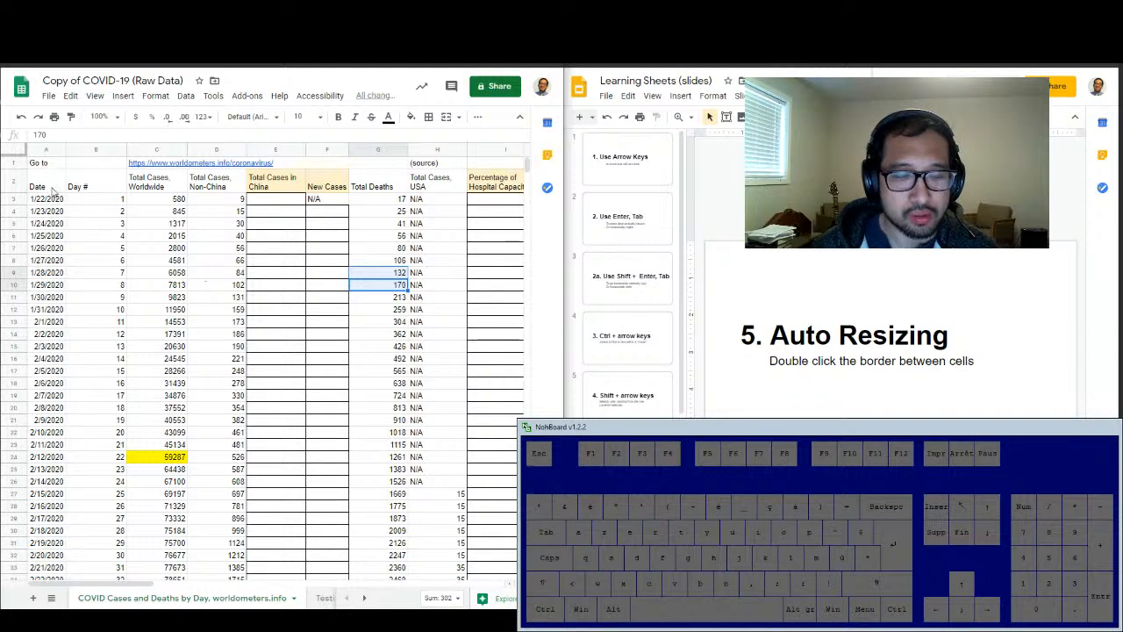
pyautogui.doubleClick(113, 150)
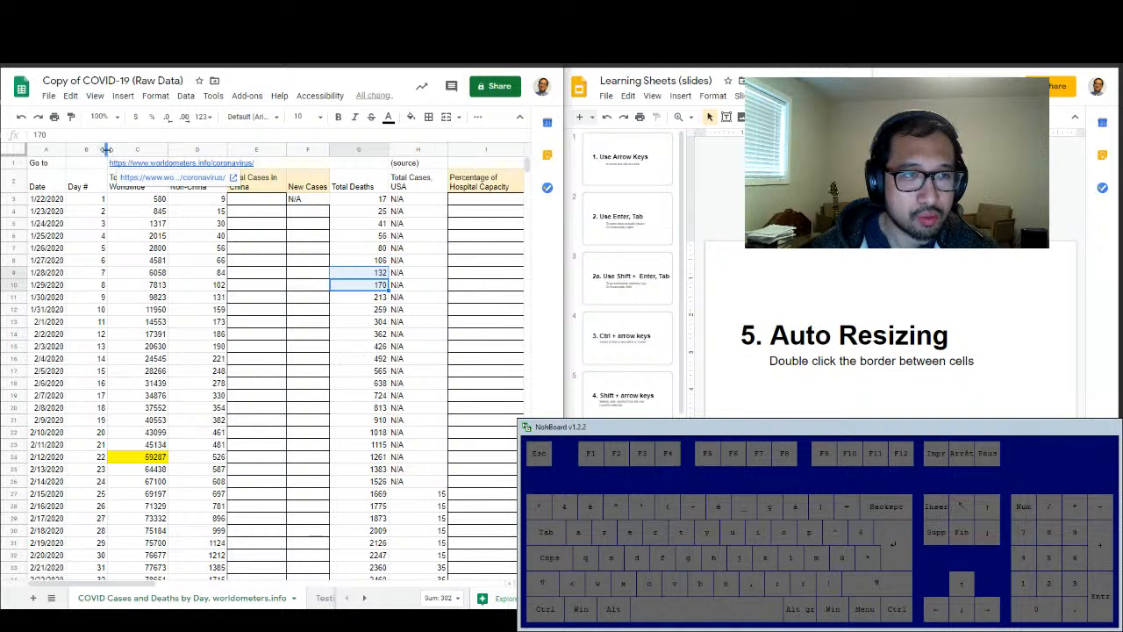
pyautogui.moveTo(106, 151); pyautogui.dragTo(129, 151)
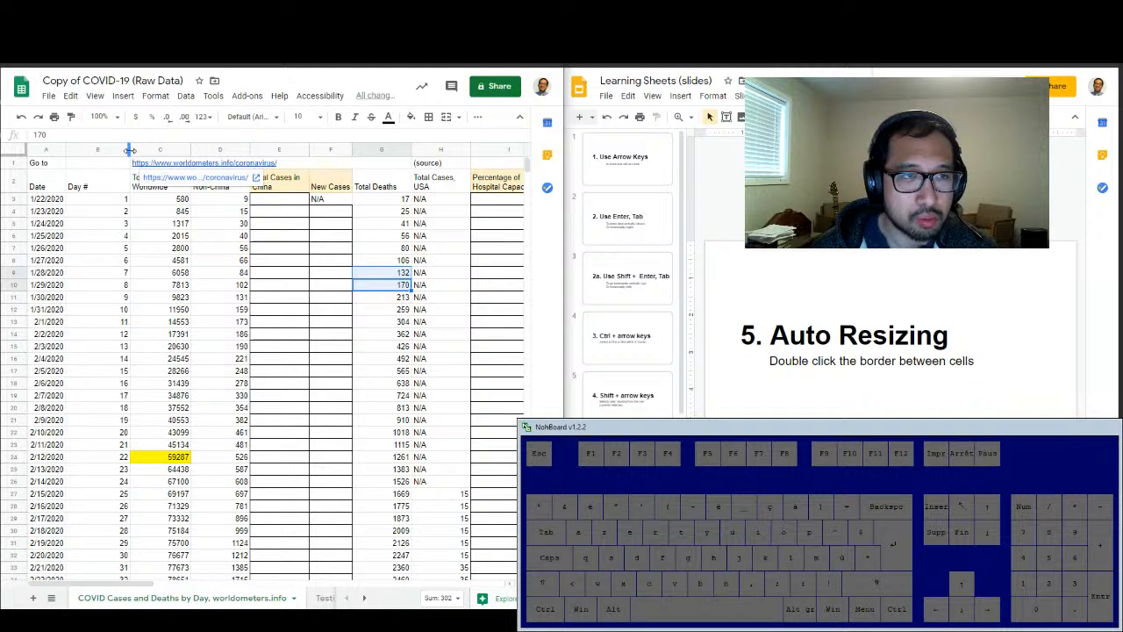
pyautogui.moveTo(129, 149); pyautogui.dragTo(115, 151)
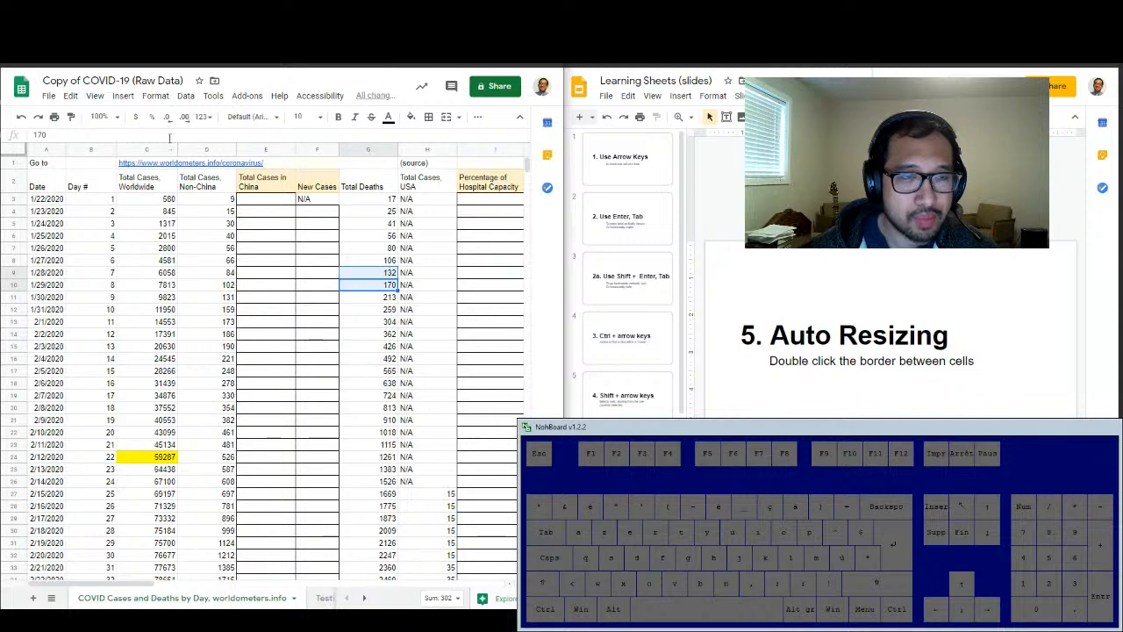
# - Auto-fit columns B through E, from Day # to Total Cases in China, to their contents
pyautogui.doubleClick(114, 150)
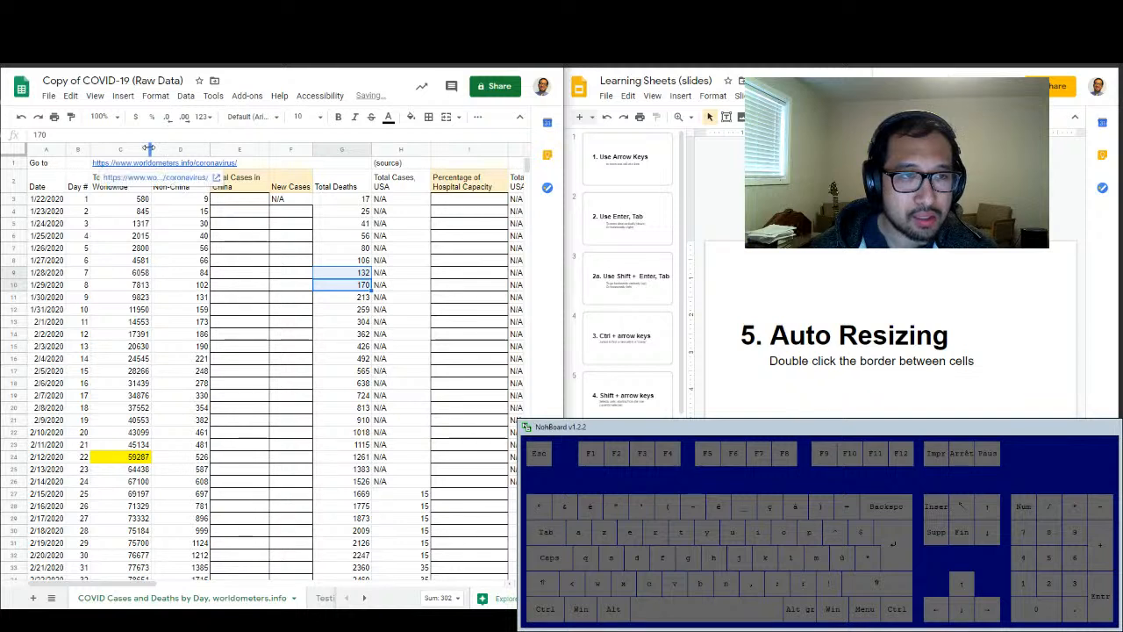
pyautogui.doubleClick(149, 149)
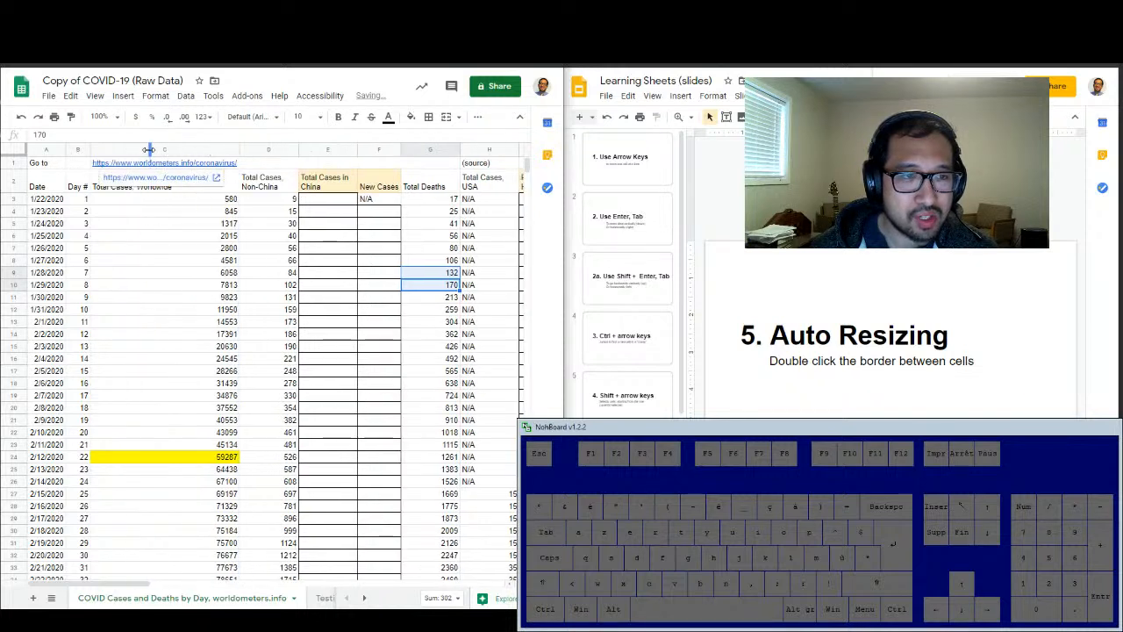
pyautogui.doubleClick(298, 150)
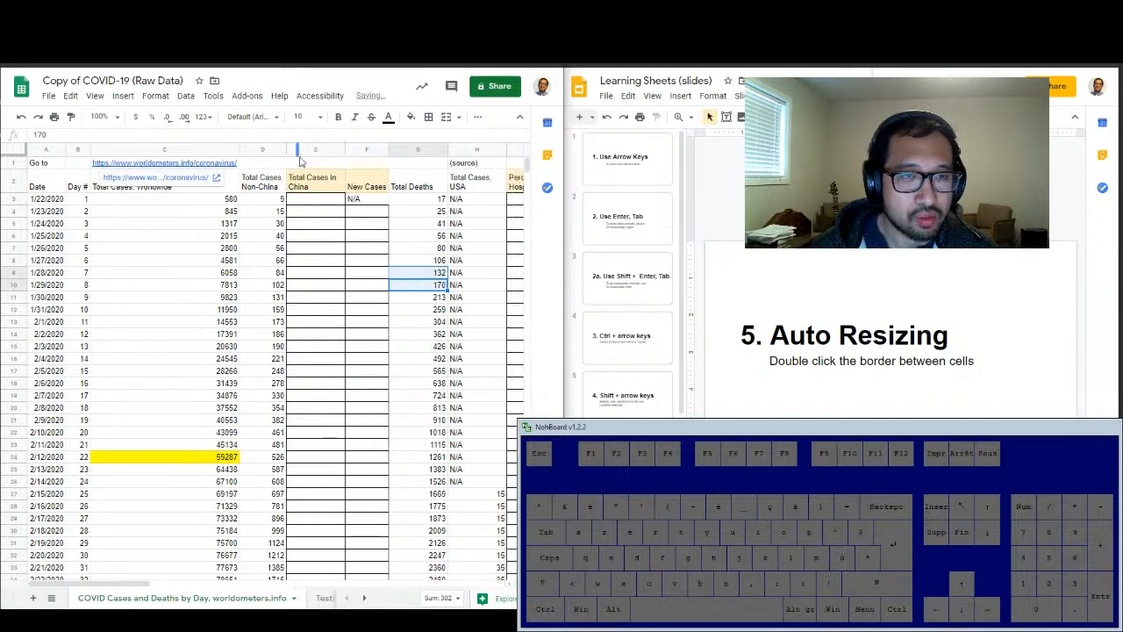
pyautogui.doubleClick(345, 150)
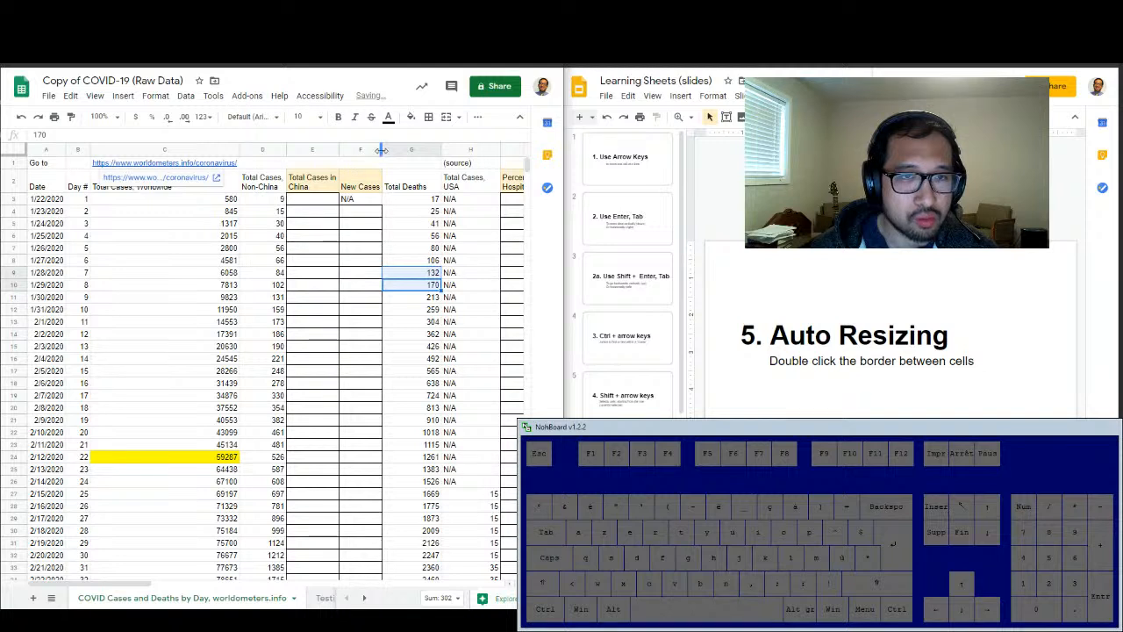
# - Manually narrow the Total Cases, Worldwide column so its header just fits on one line
pyautogui.click(143, 210)
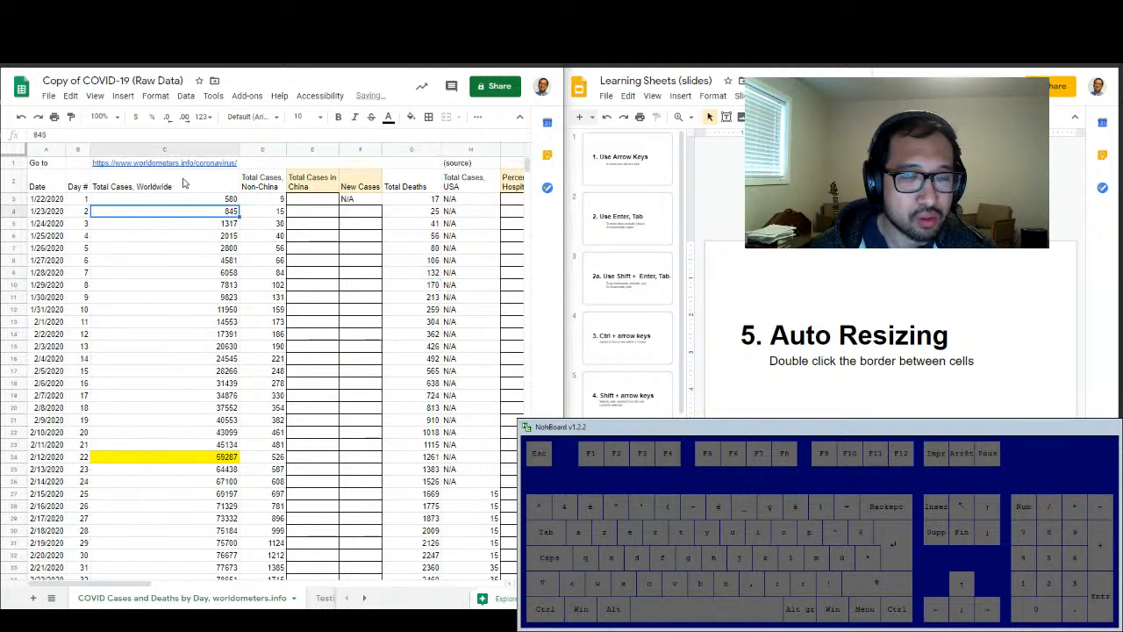
pyautogui.moveTo(240, 152); pyautogui.dragTo(174, 147)
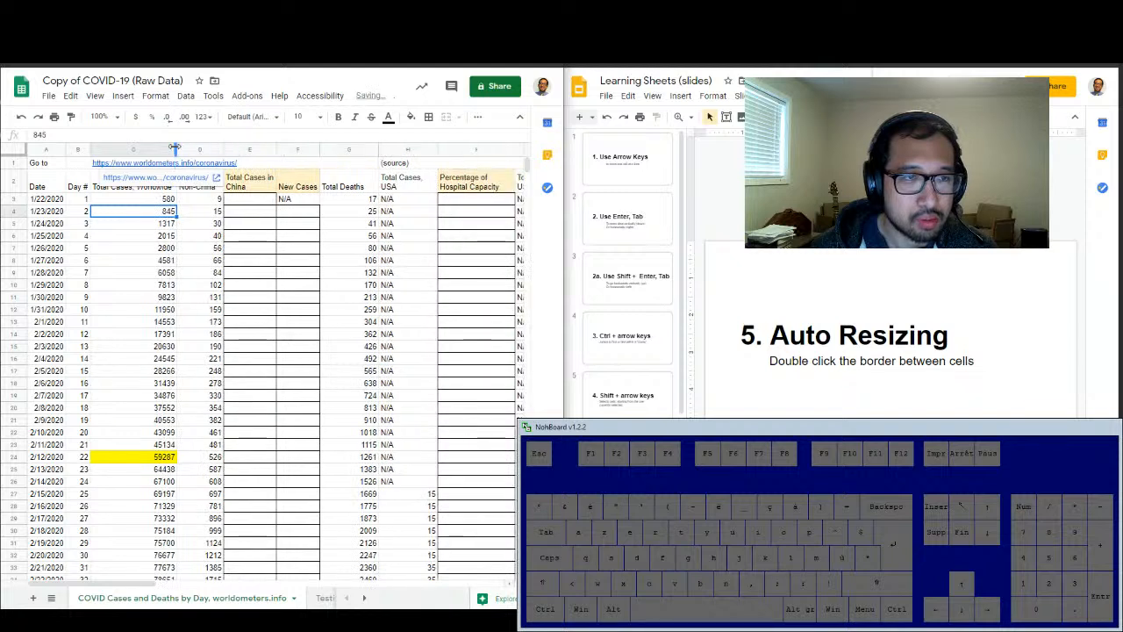
pyautogui.press('Down')
pyautogui.press('Down')
pyautogui.press('Down')
pyautogui.press('Down')
pyautogui.press('Down')
pyautogui.press('Down')
pyautogui.press('Down')
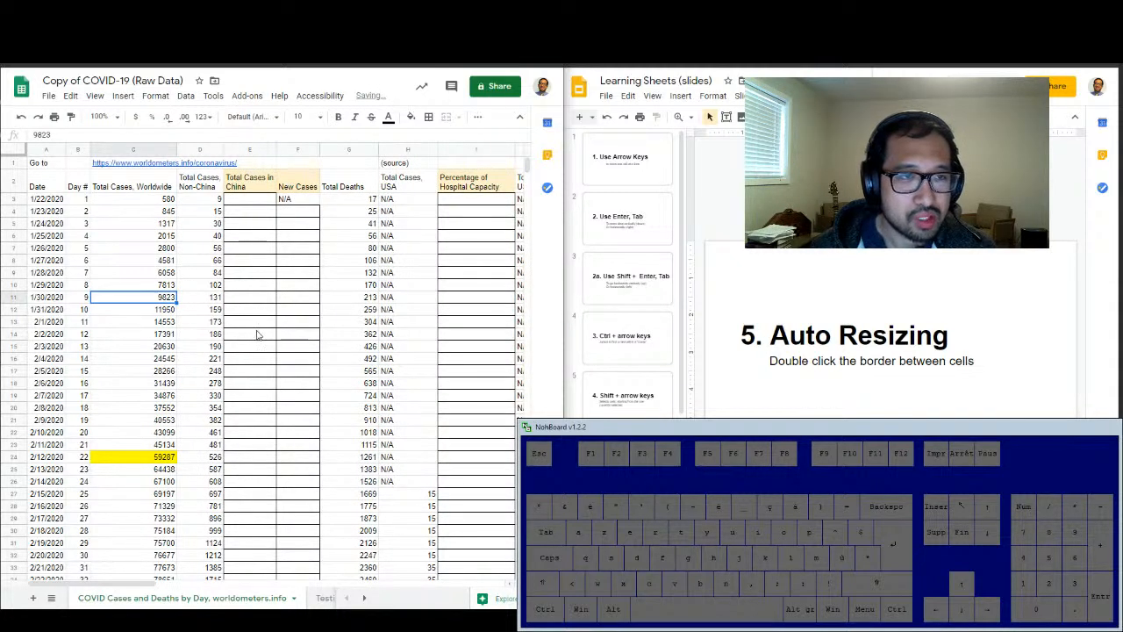
# - Auto-fit the Total Deaths column, and auto-fit all columns of the sheet at once
pyautogui.doubleClick(376, 143)
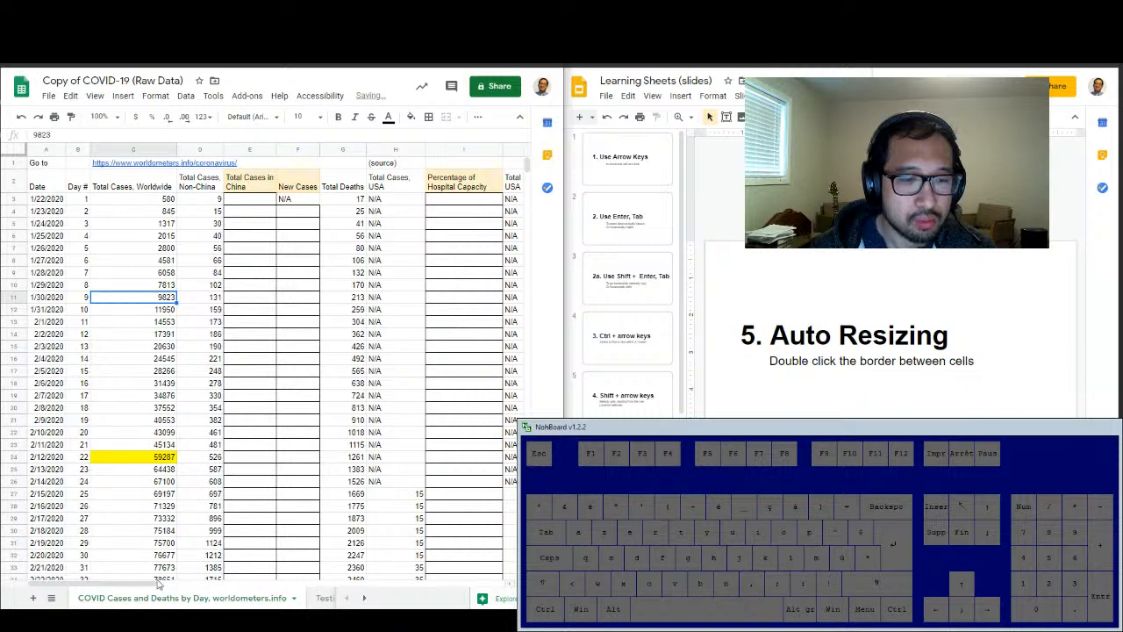
pyautogui.moveTo(139, 585)
pyautogui.mouseDown()
pyautogui.moveTo(248, 577)
pyautogui.moveTo(137, 581)
pyautogui.mouseUp()
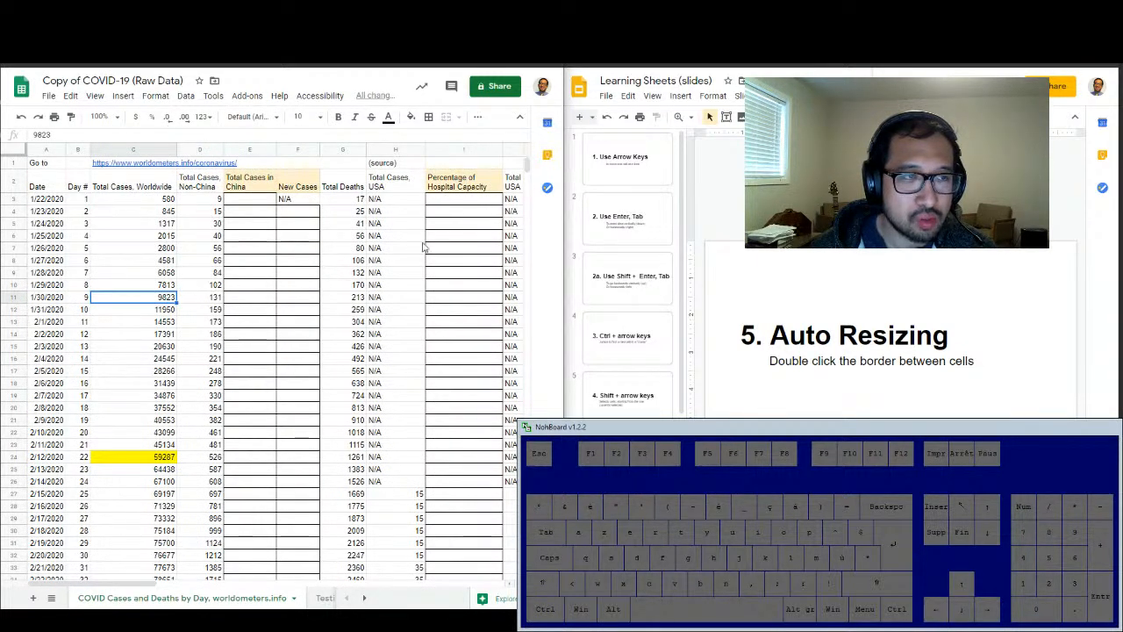
pyautogui.click(13, 154)
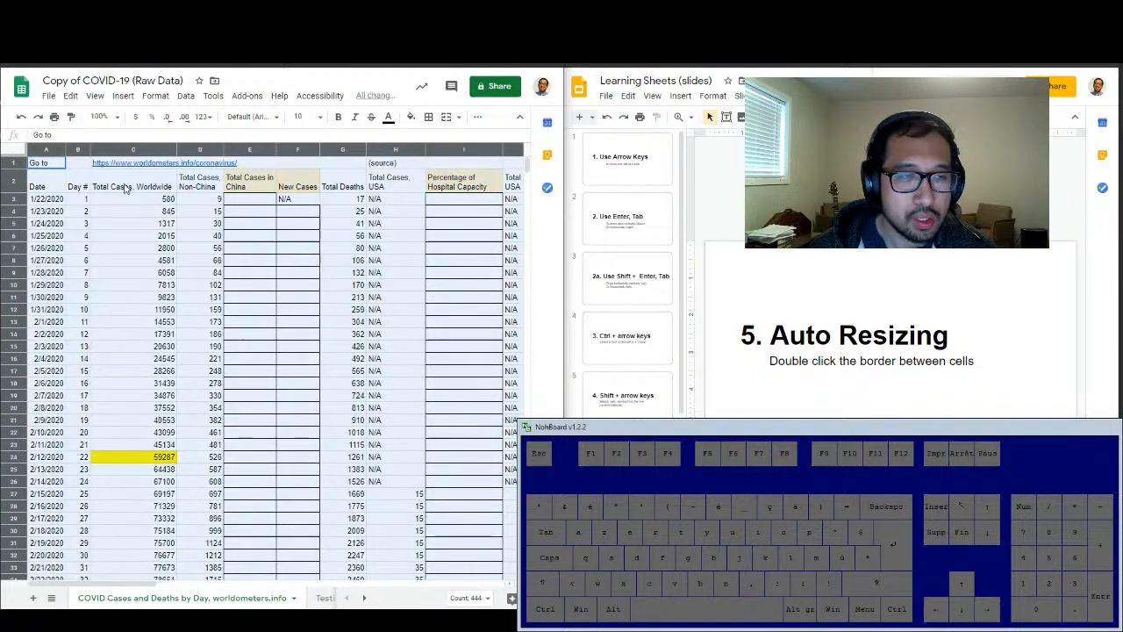
pyautogui.doubleClick(89, 149)
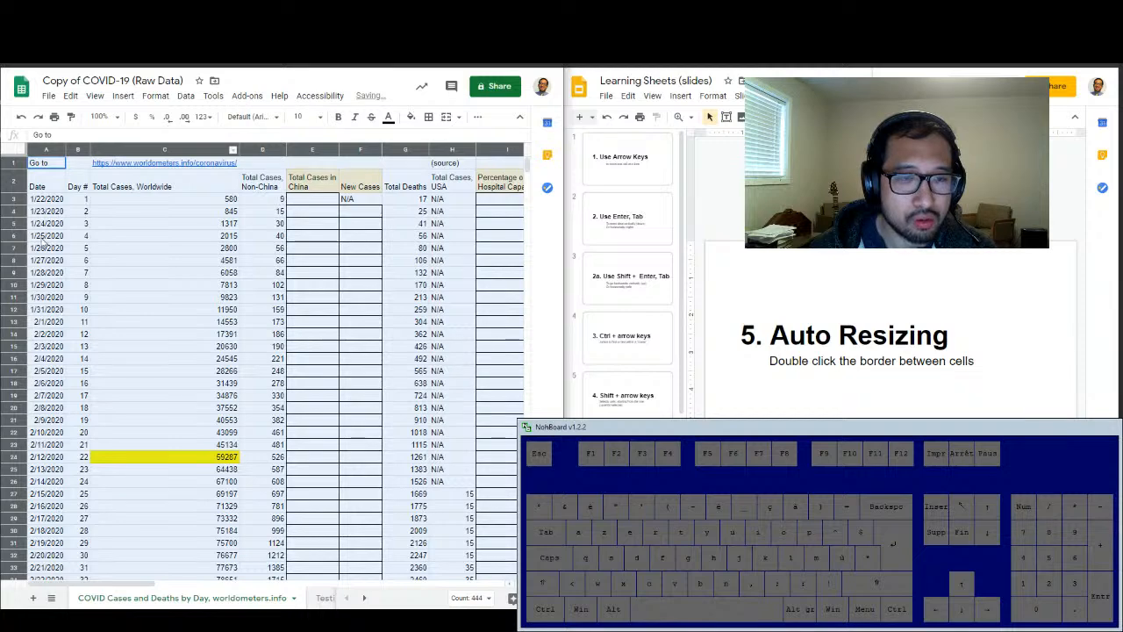
# - Clear the whole-sheet selection and reduce only column C to the width of its Total Cases, Worldwide header
pyautogui.click(471, 263)
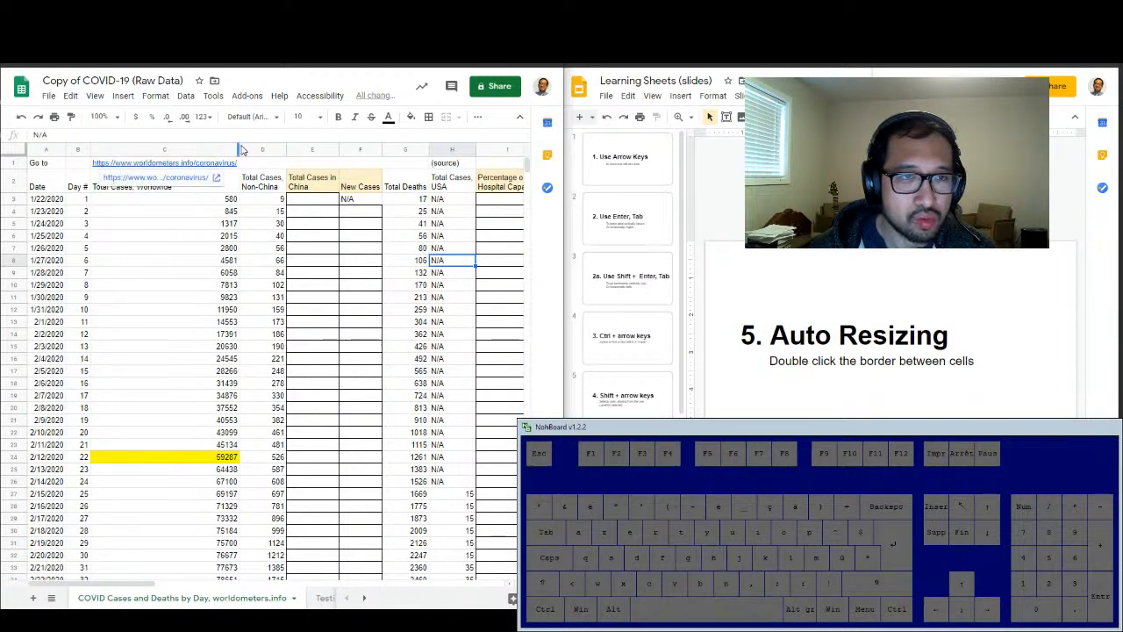
pyautogui.moveTo(232, 149); pyautogui.dragTo(175, 149)
pyautogui.click(211, 309)
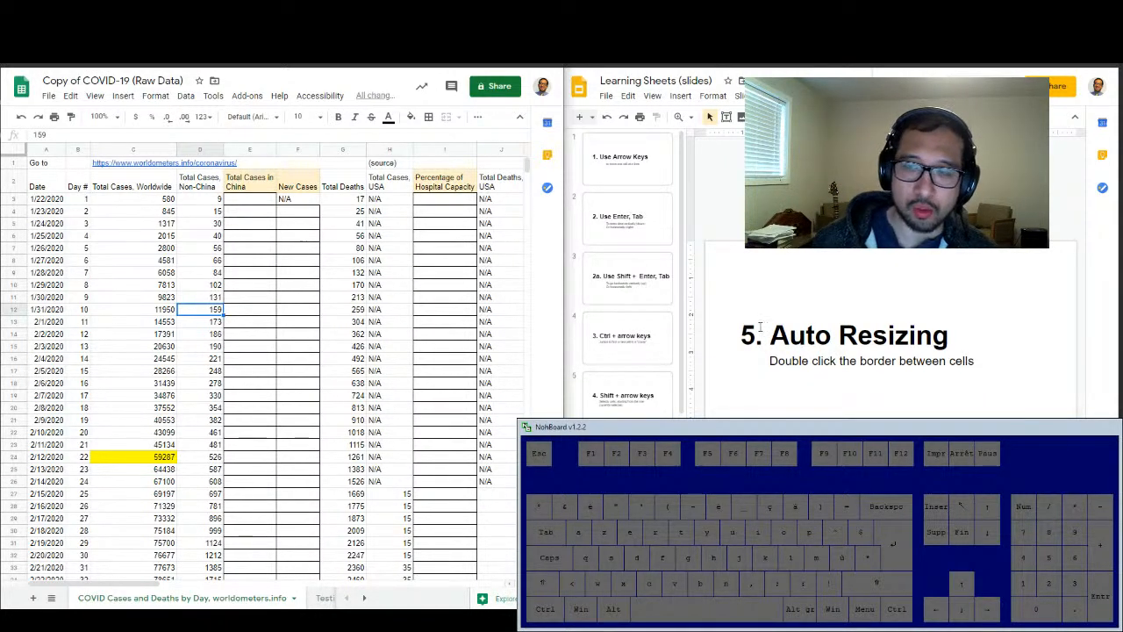
# - Auto-fit the height of header row 2, and show the slide on copy, paste and undo
pyautogui.doubleClick(17, 192)
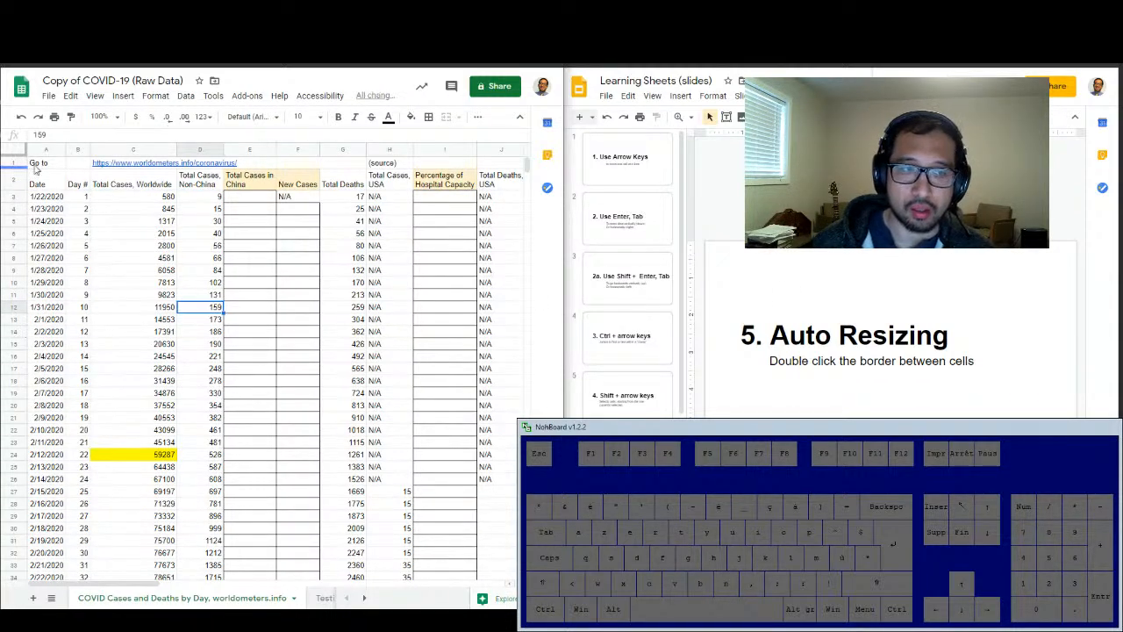
pyautogui.click(628, 517)
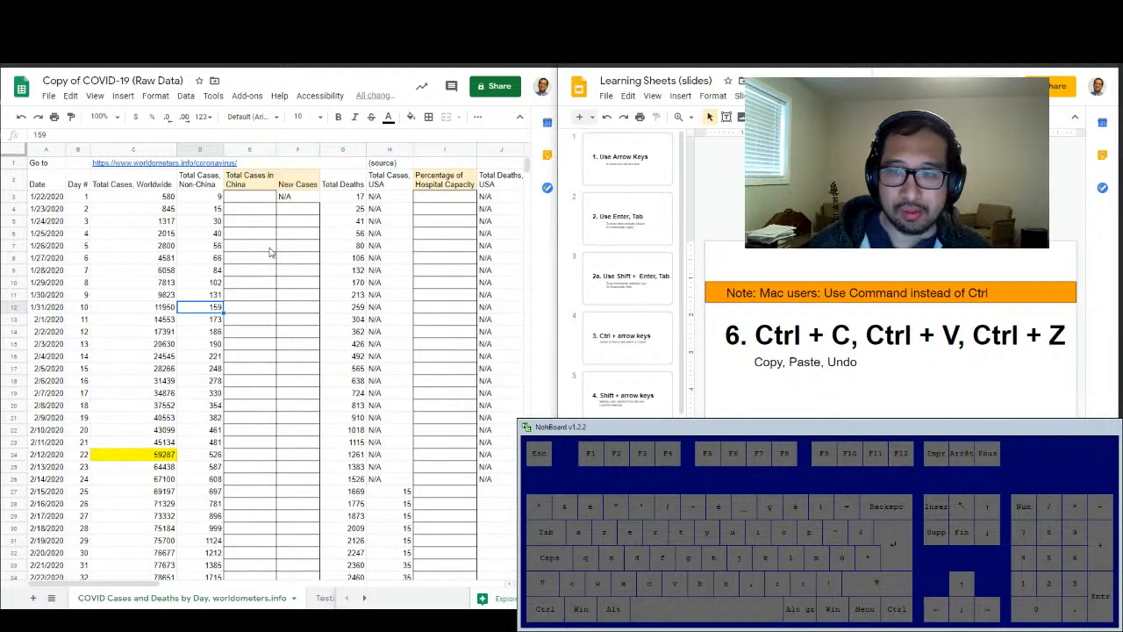
# - Copy the last date, 3/27/2020 in cell A68, and paste it into A69 directly below
pyautogui.scroll(-4, 272, 263)
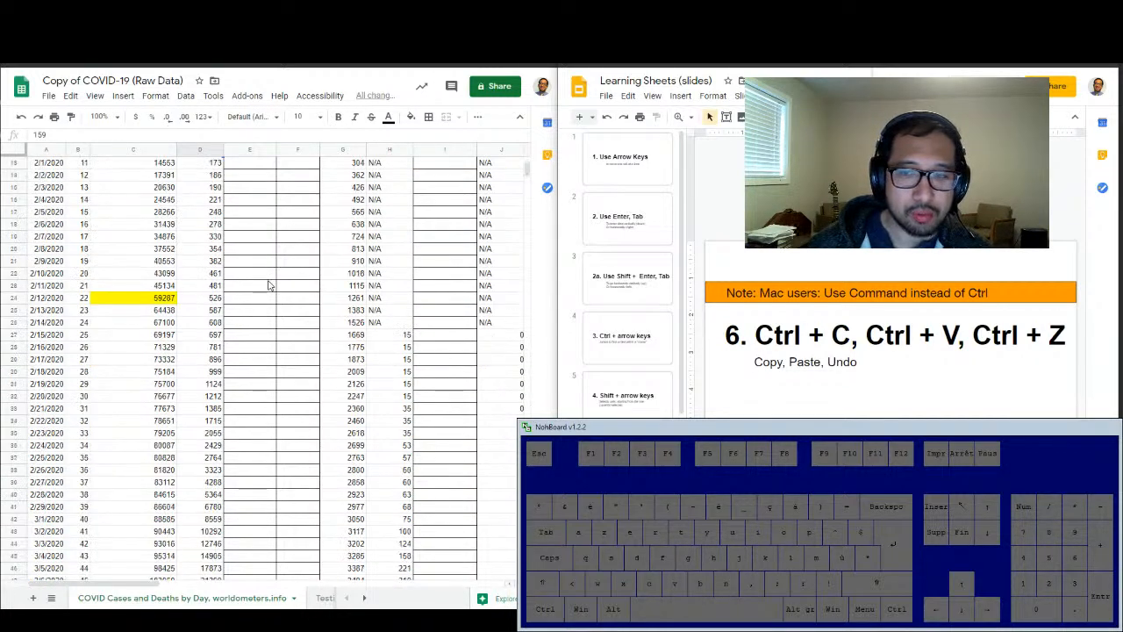
pyautogui.scroll(4, 268, 276)
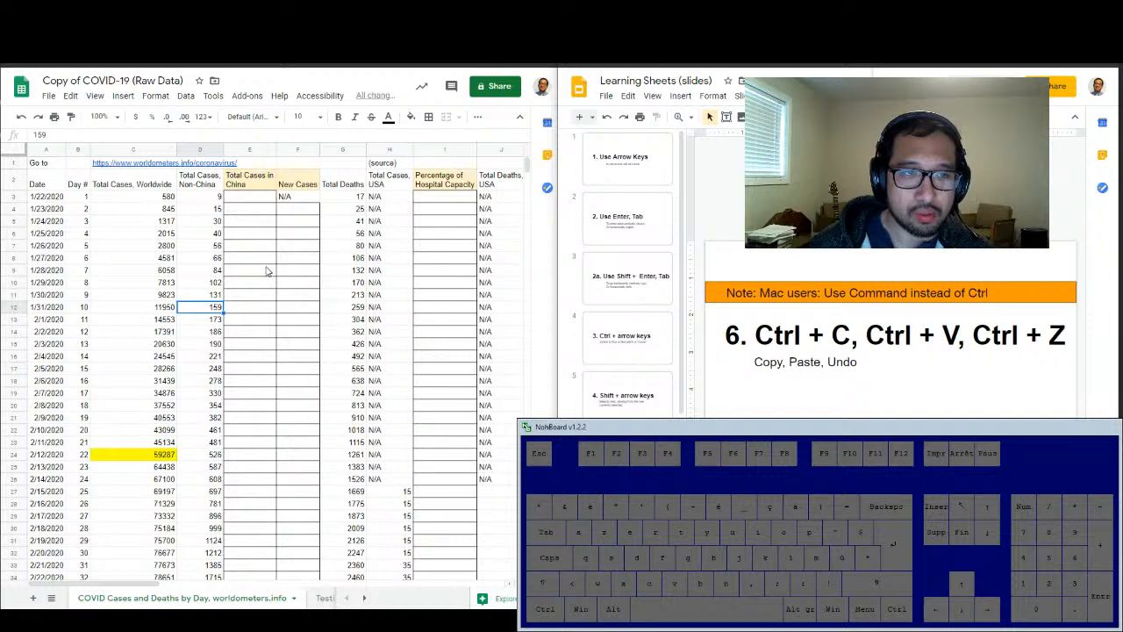
pyautogui.scroll(-10, 268, 271)
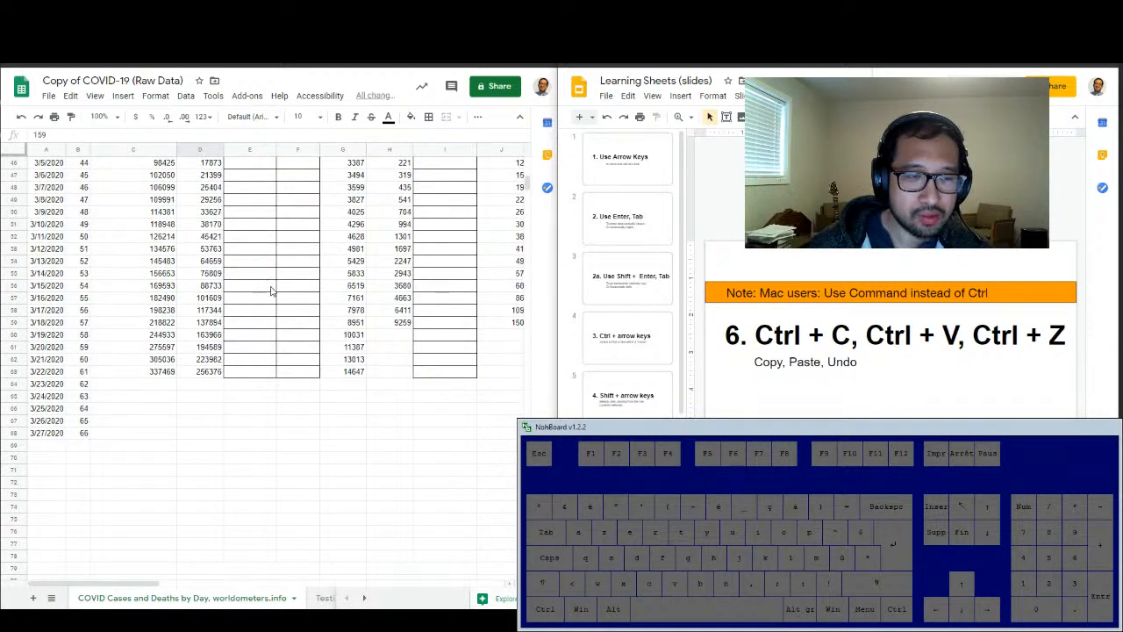
pyautogui.scroll(-2, 270, 297)
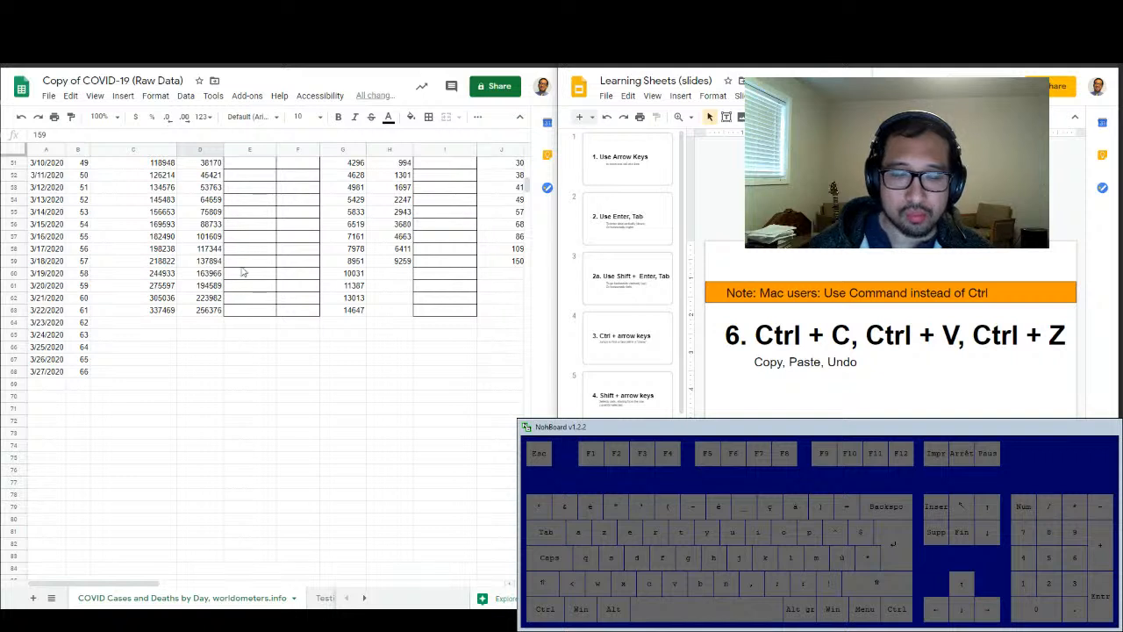
pyautogui.moveTo(48, 363); pyautogui.dragTo(41, 372)
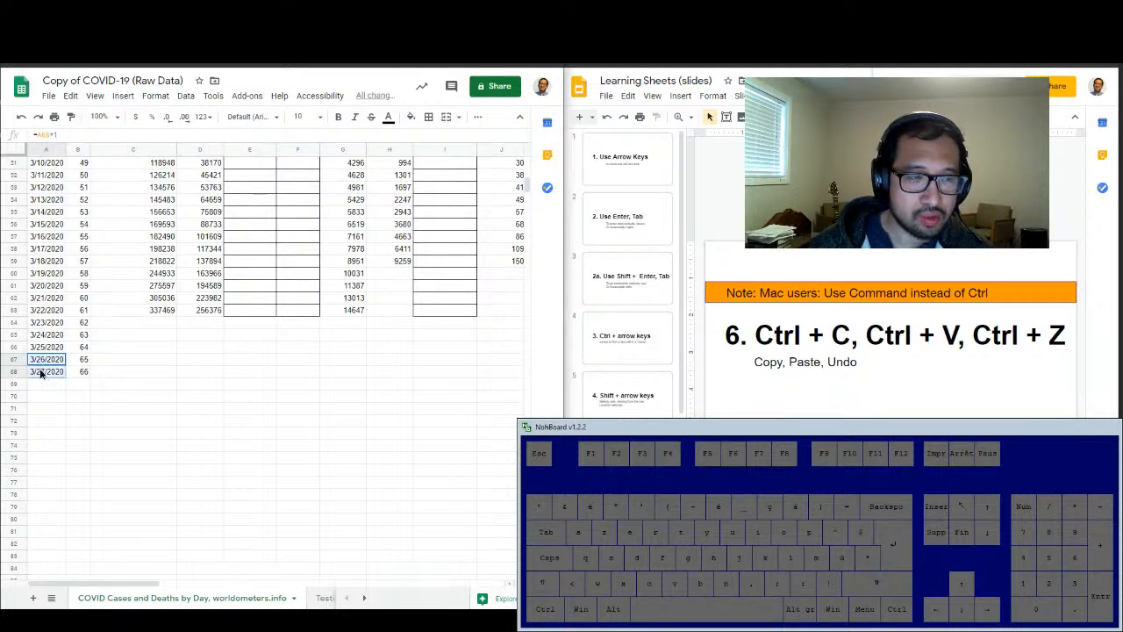
pyautogui.click(236, 388)
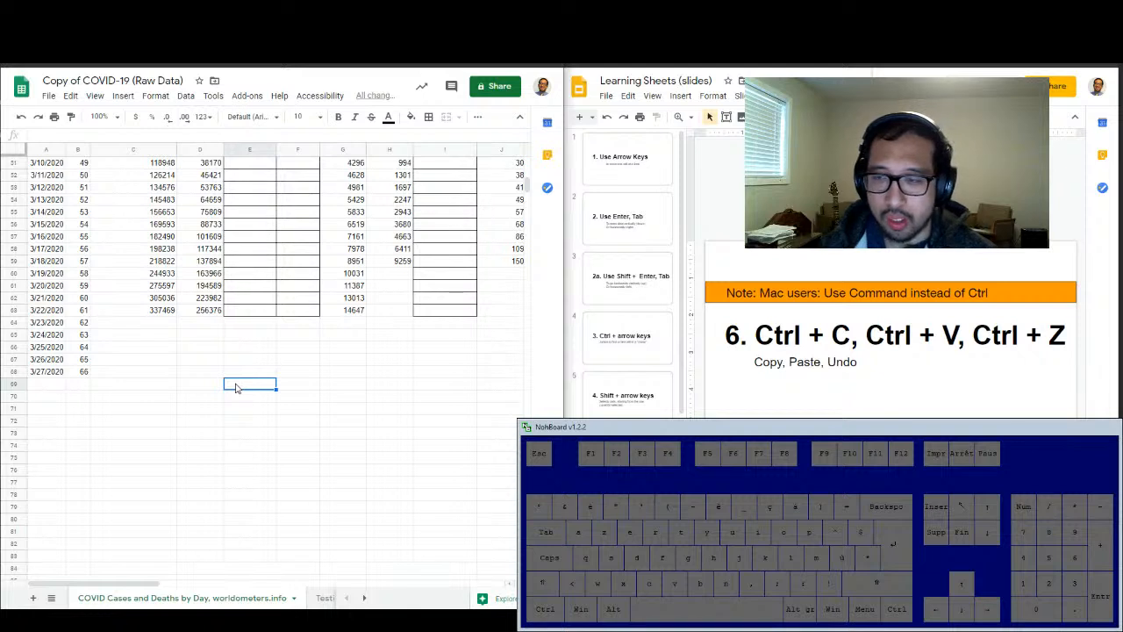
pyautogui.click(48, 373)
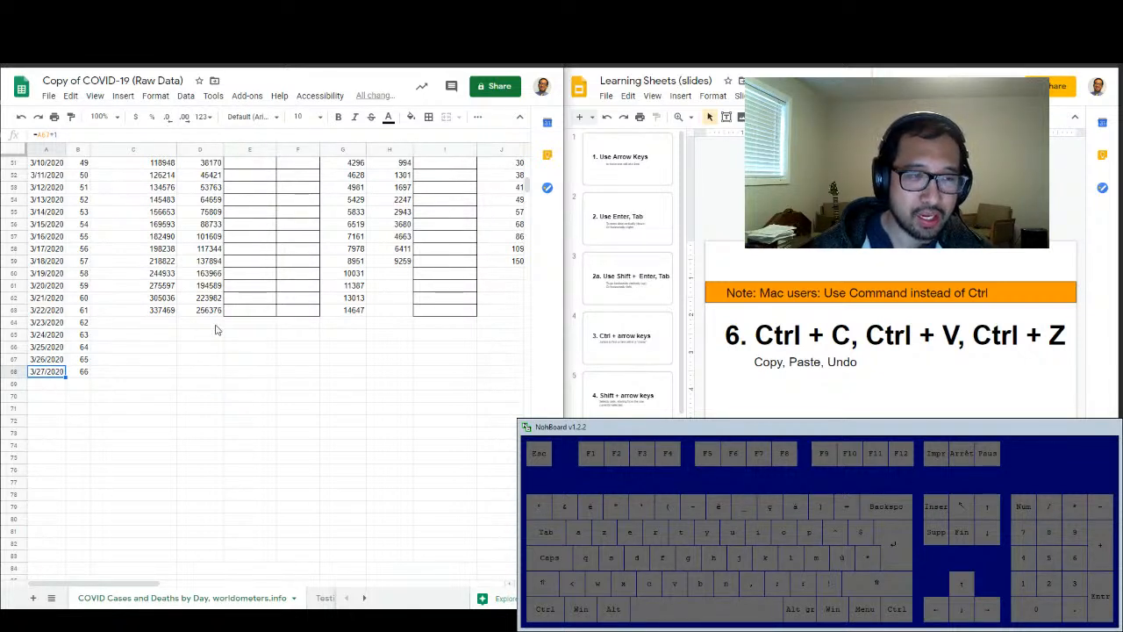
pyautogui.hotkey('ctrl', 'c')
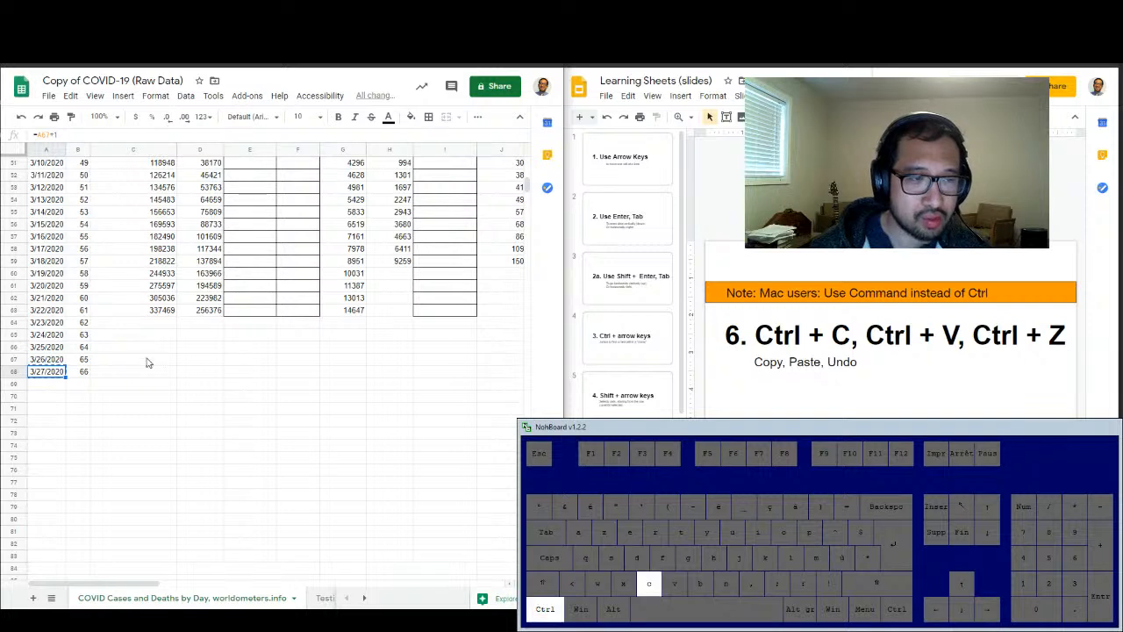
pyautogui.click(37, 387)
pyautogui.hotkey('ctrl', 'v')
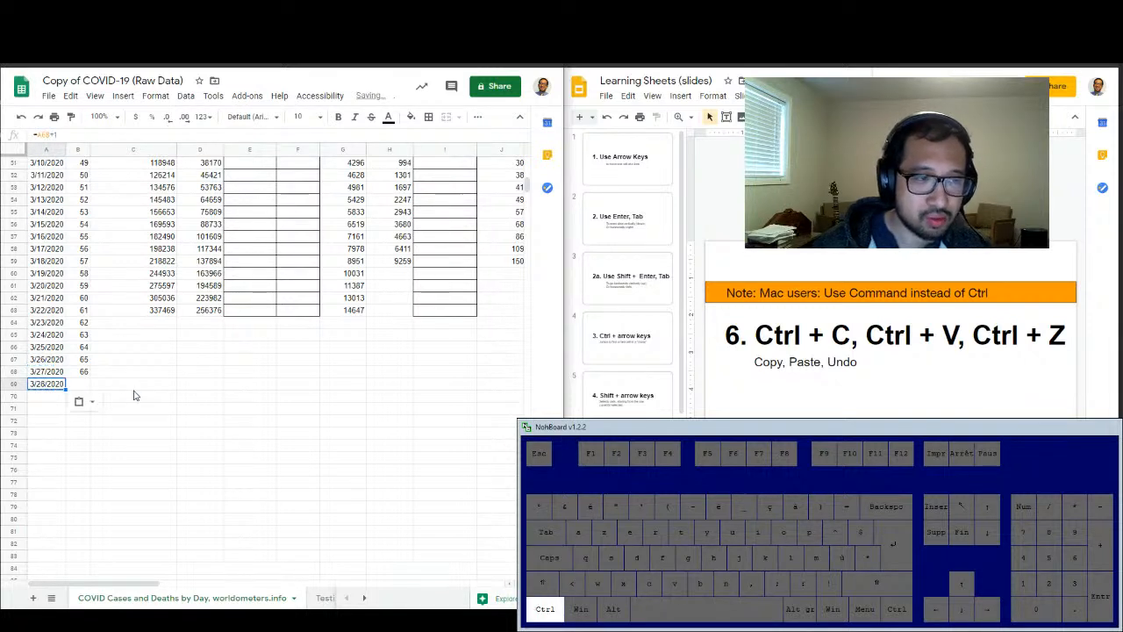
# - Paste the copied date formula into cells A70 through A74, one cell at a time
pyautogui.press('Down')
pyautogui.hotkey('ctrl', 'v')
pyautogui.press('Down')
pyautogui.hotkey('ctrl', 'v')
pyautogui.press('Down')
pyautogui.hotkey('ctrl', 'v')
pyautogui.press('Down')
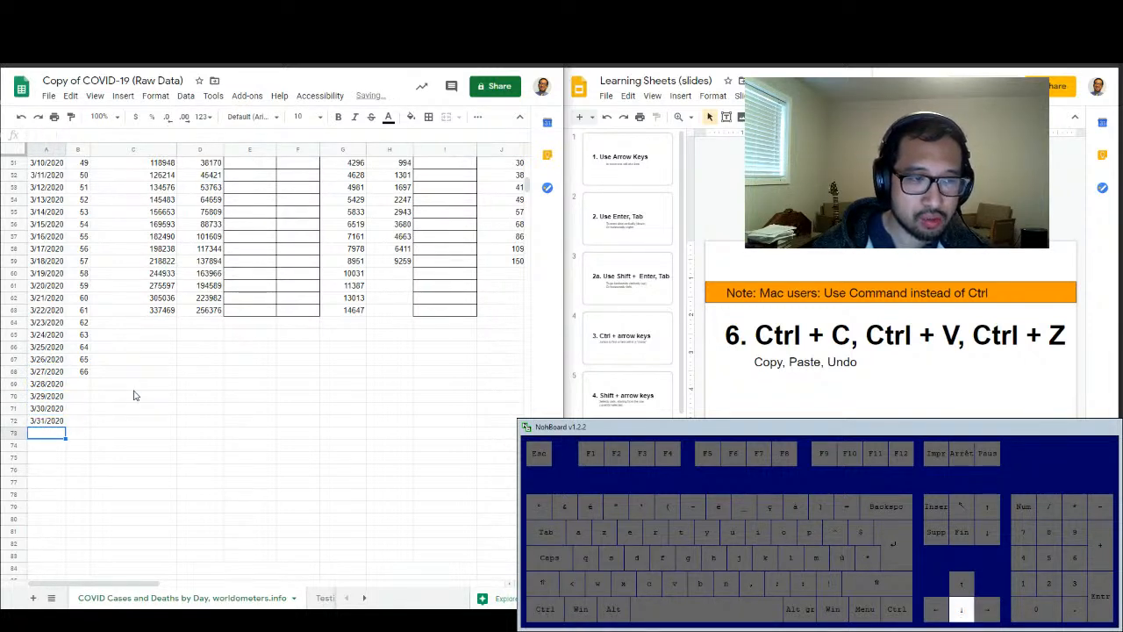
pyautogui.hotkey('ctrl', 'v')
pyautogui.press('Down')
pyautogui.hotkey('ctrl', 'v')
# - Copy the date in A68 again and paste it into the whole range A75:A112 at once
pyautogui.press('Up')
pyautogui.press('Up')
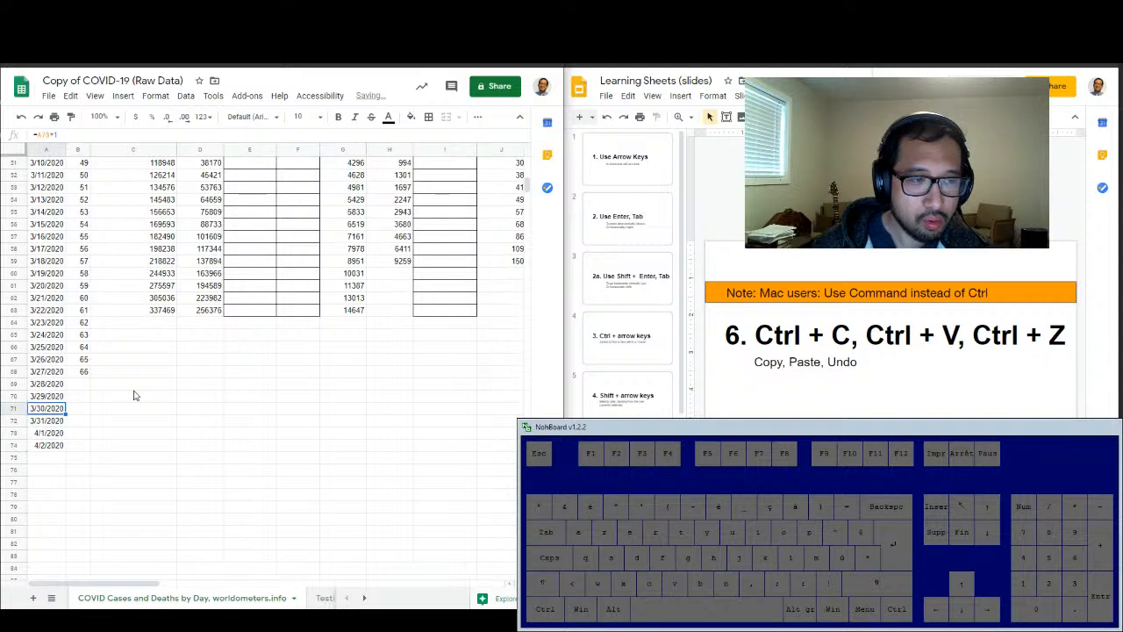
pyautogui.press('Up')
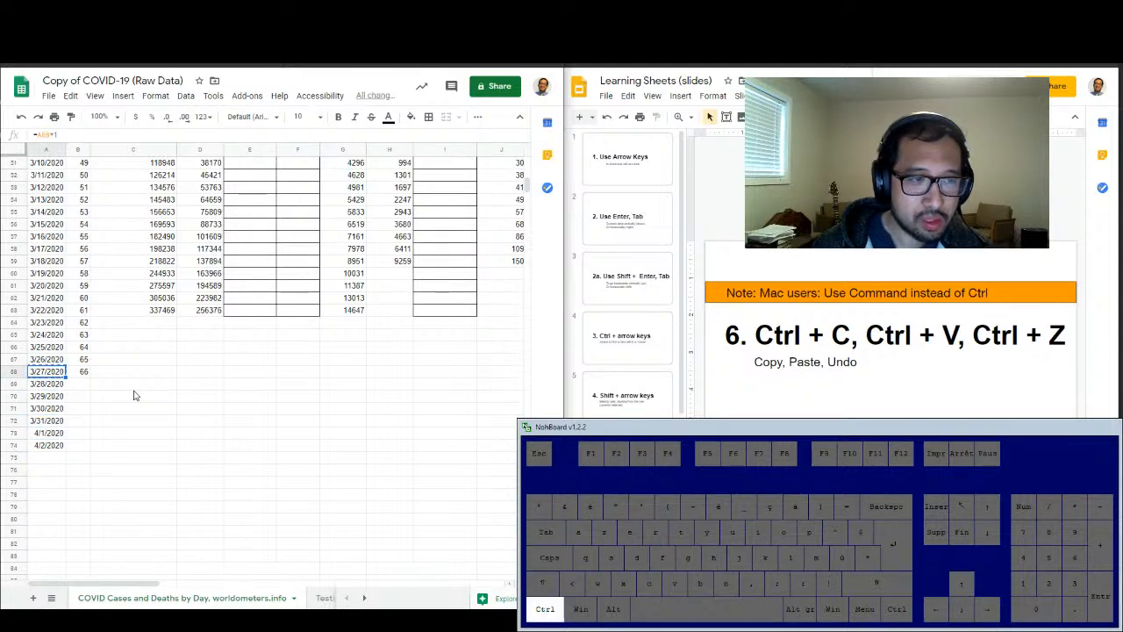
pyautogui.hotkey('ctrl', 'c')
pyautogui.press('Down')
pyautogui.press('Down')
pyautogui.press('Down')
pyautogui.press('Down')
pyautogui.press('Down')
pyautogui.press('Down')
pyautogui.hotkey('shift', 'Down')
pyautogui.hotkey('shift', 'Down')
pyautogui.hotkey('shift', 'Down')
pyautogui.hotkey('shift', 'Down')
pyautogui.hotkey('shift', 'Down')
pyautogui.hotkey('shift', 'Down')
pyautogui.hotkey('shift', 'Down')
pyautogui.hotkey('shift', 'Down')
pyautogui.hotkey('shift', 'Down')
pyautogui.hotkey('shift', 'Down')
pyautogui.hotkey('shift', 'Down')
pyautogui.hotkey('shift', 'Down')
pyautogui.hotkey('shift', 'Down')
pyautogui.hotkey('shift', 'Down')
pyautogui.hotkey('shift', 'Down')
pyautogui.hotkey('shift', 'Down')
pyautogui.hotkey('shift', 'Down')
pyautogui.hotkey('shift', 'Down')
pyautogui.hotkey('shift', 'Down')
pyautogui.hotkey('shift', 'Down')
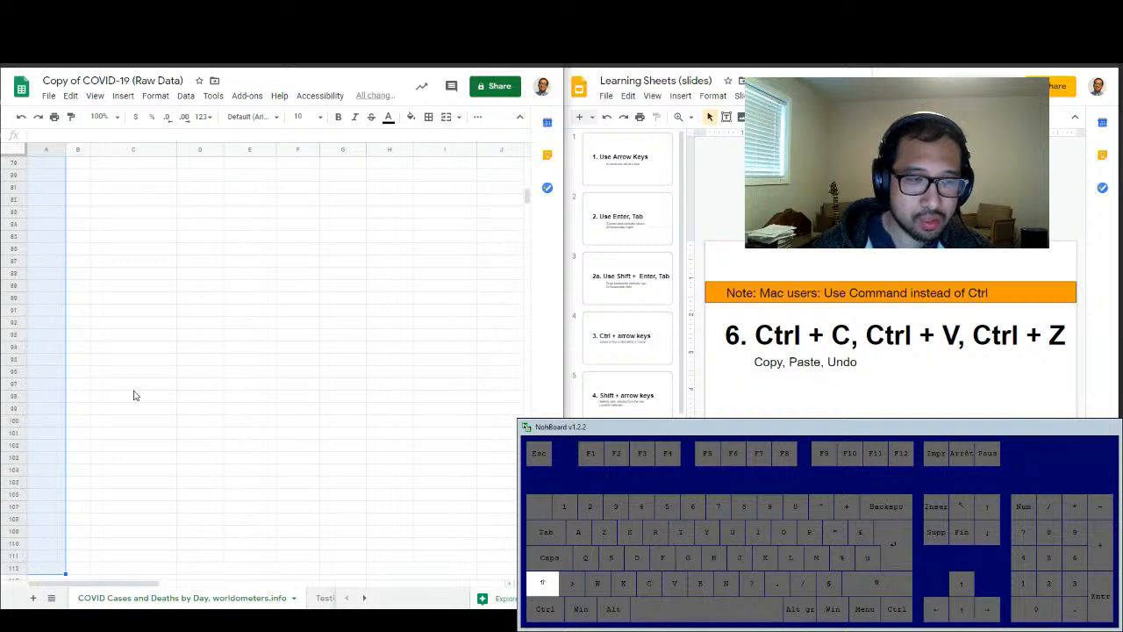
pyautogui.hotkey('ctrl', 'v')
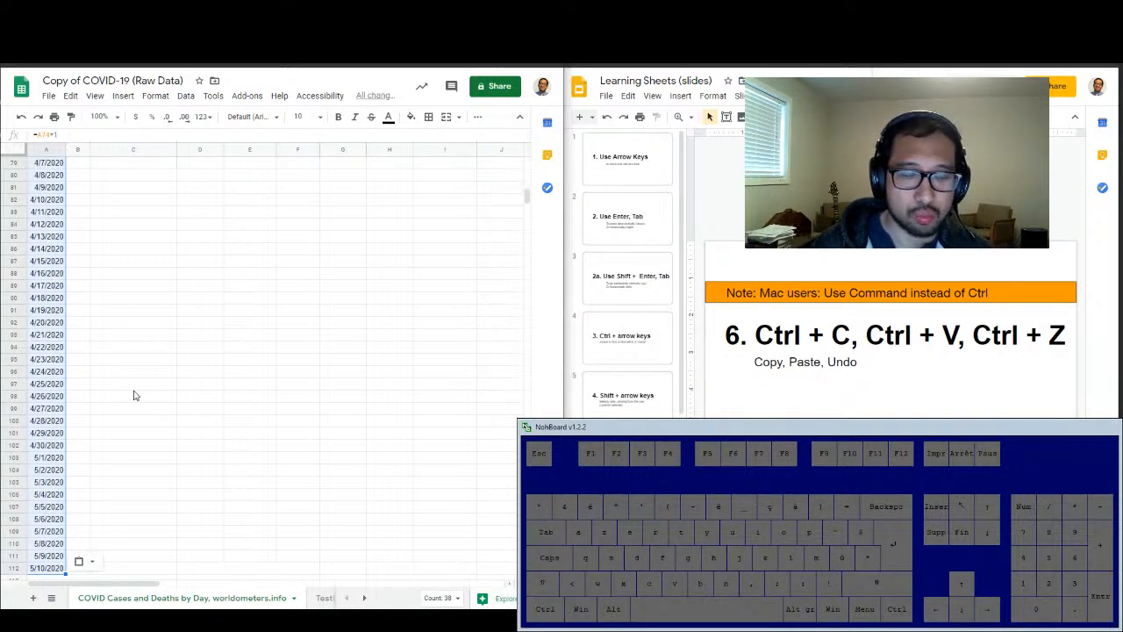
# - Copy the selected date block and undo its paste into A75:A112
pyautogui.press('ctrl')
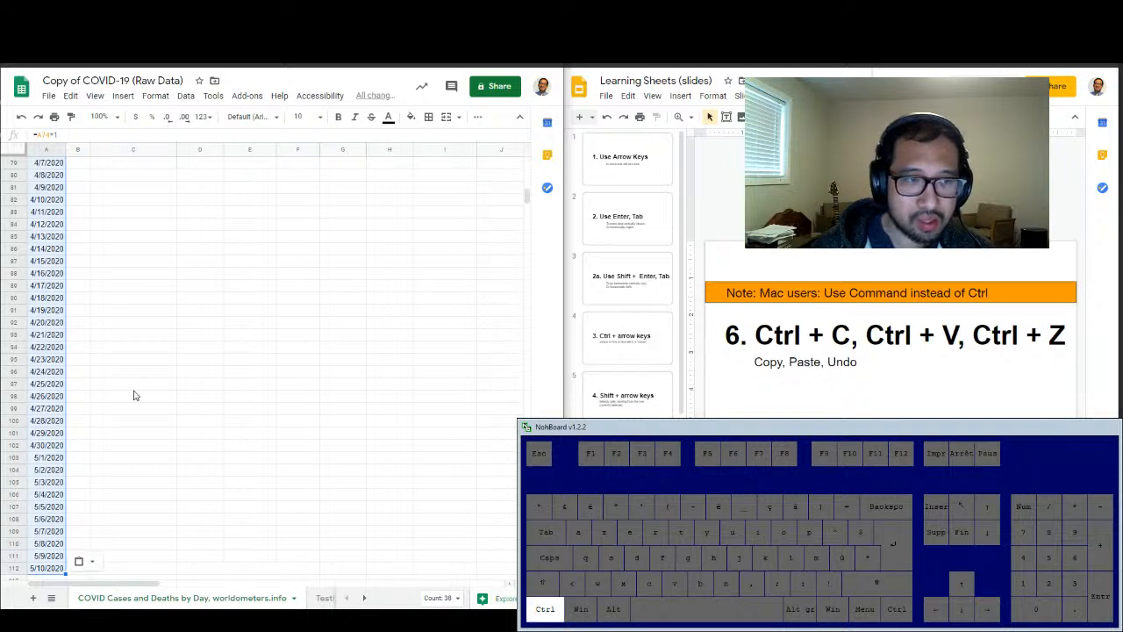
pyautogui.hotkey('ctrl', 'c')
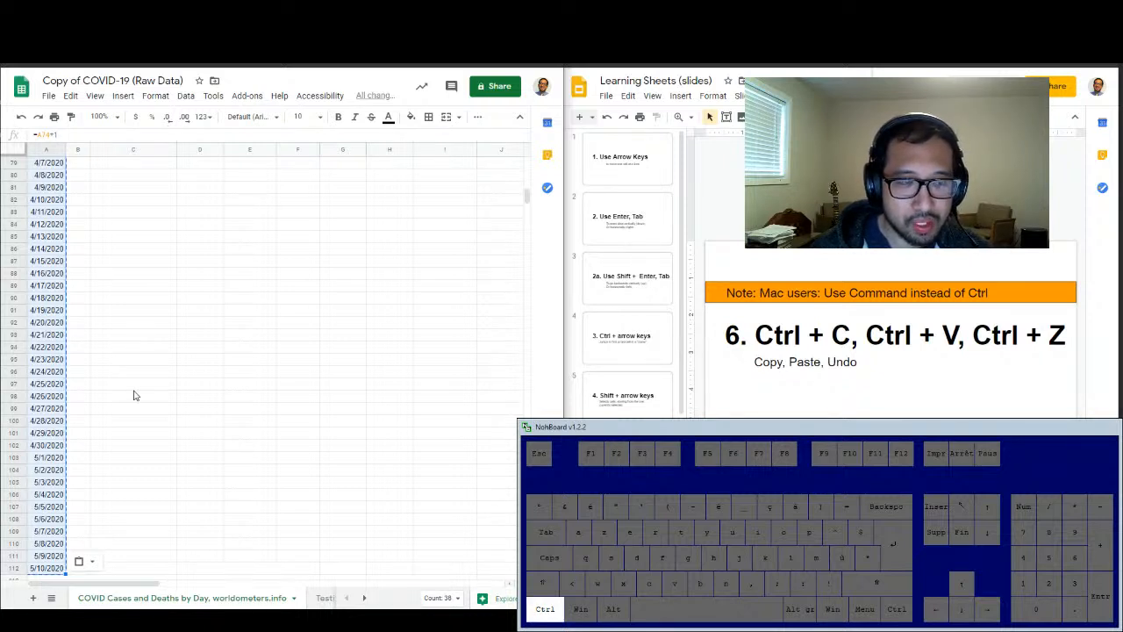
pyautogui.hotkey('ctrl', 'z')
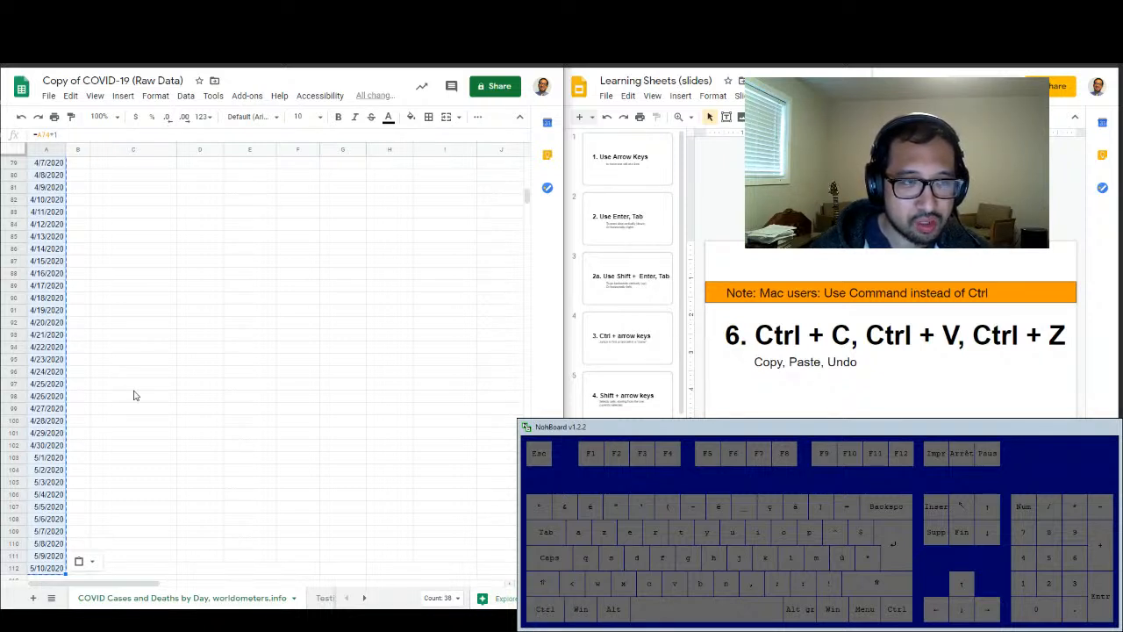
# - Examine the dates at the end of the Date column, around rows 67 to 74
pyautogui.press('Up')
pyautogui.press('Up')
pyautogui.press('Up')
pyautogui.press('Up')
pyautogui.press('Up')
pyautogui.press('Up')
pyautogui.press('Up')
pyautogui.press('Up')
pyautogui.press('Up')
pyautogui.press('Up')
pyautogui.press('Up')
pyautogui.press('Up')
pyautogui.press('Up')
pyautogui.press('Up')
pyautogui.press('Up')
pyautogui.press('Up')
pyautogui.press('Up')
pyautogui.press('Up')
pyautogui.press('Up')
pyautogui.press('Up')
pyautogui.press('Up')
pyautogui.press('Up')
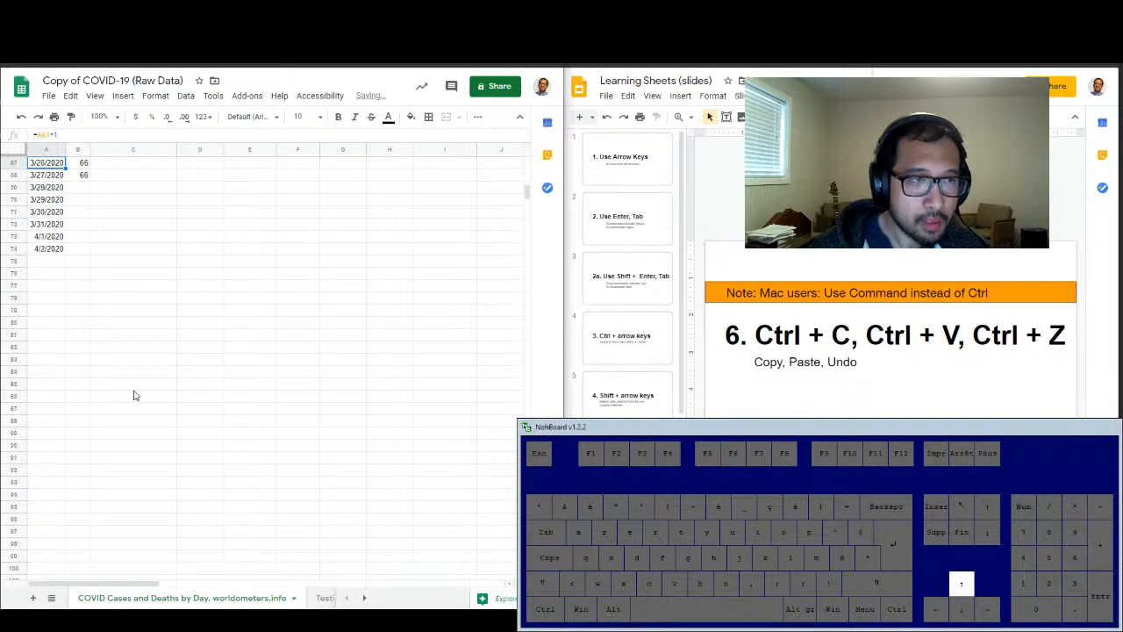
pyautogui.press('Down')
pyautogui.press('Down')
pyautogui.press('Down')
pyautogui.press('Down')
pyautogui.press('Down')
pyautogui.press('Down')
pyautogui.press('Down')
pyautogui.press('Down')
pyautogui.press('Down')
pyautogui.press('Down')
pyautogui.press('Down')
pyautogui.press('Down')
pyautogui.press('Down')
pyautogui.press('Down')
pyautogui.press('Down')
pyautogui.press('Down')
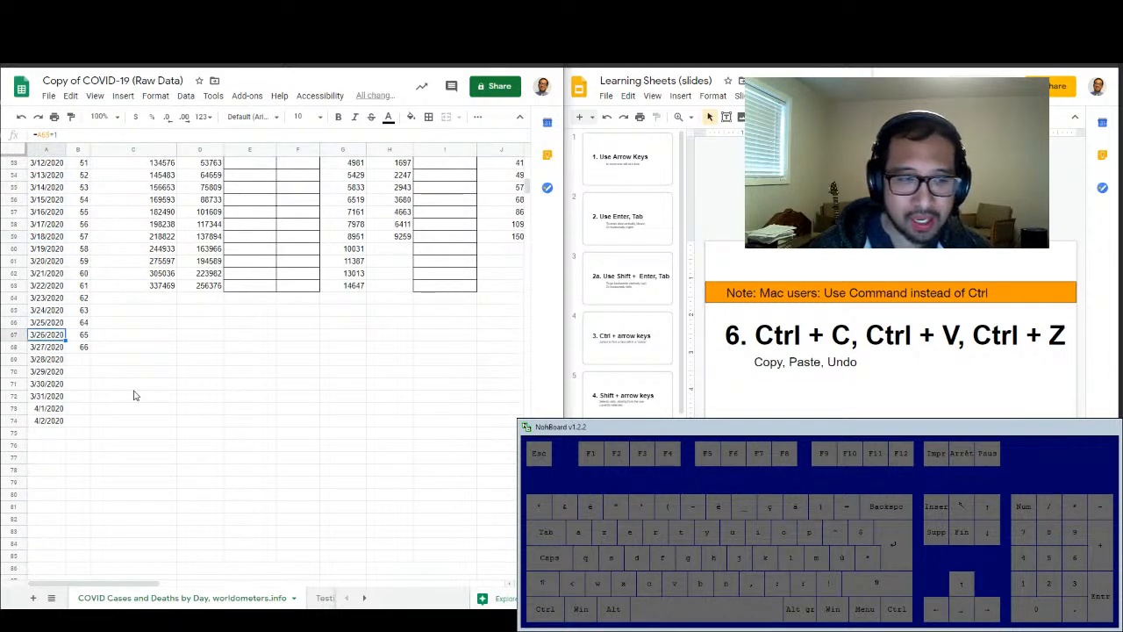
pyautogui.press('Down')
pyautogui.press('Up')
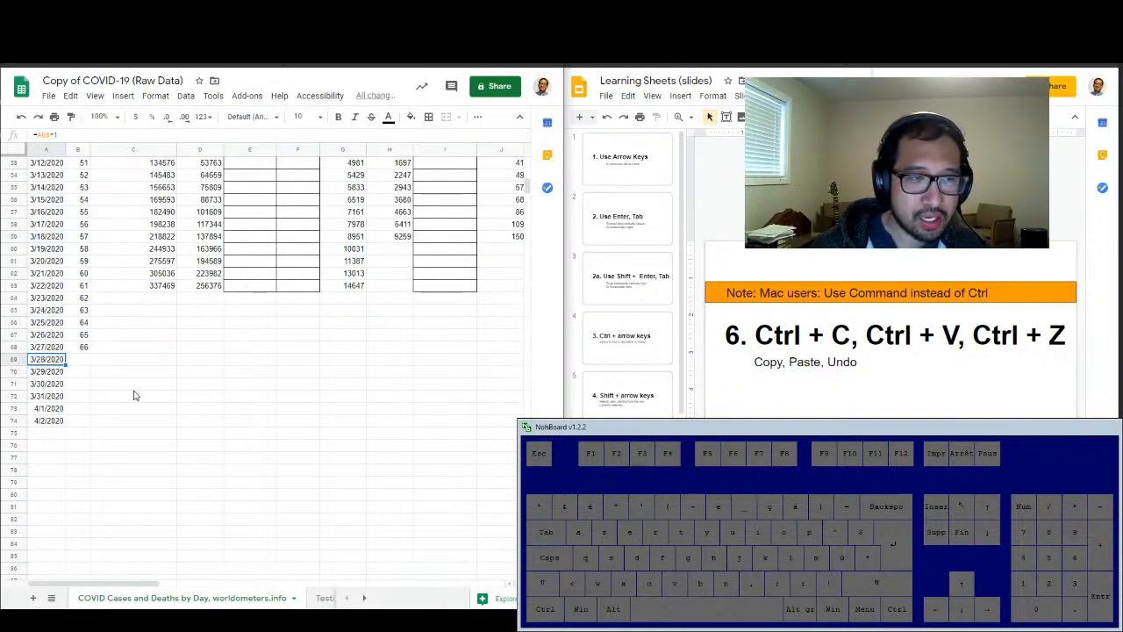
# - Redo the block paste into A75:A112, and undo all the date pastes back through A69
pyautogui.hotkey('ctrl', 'z')
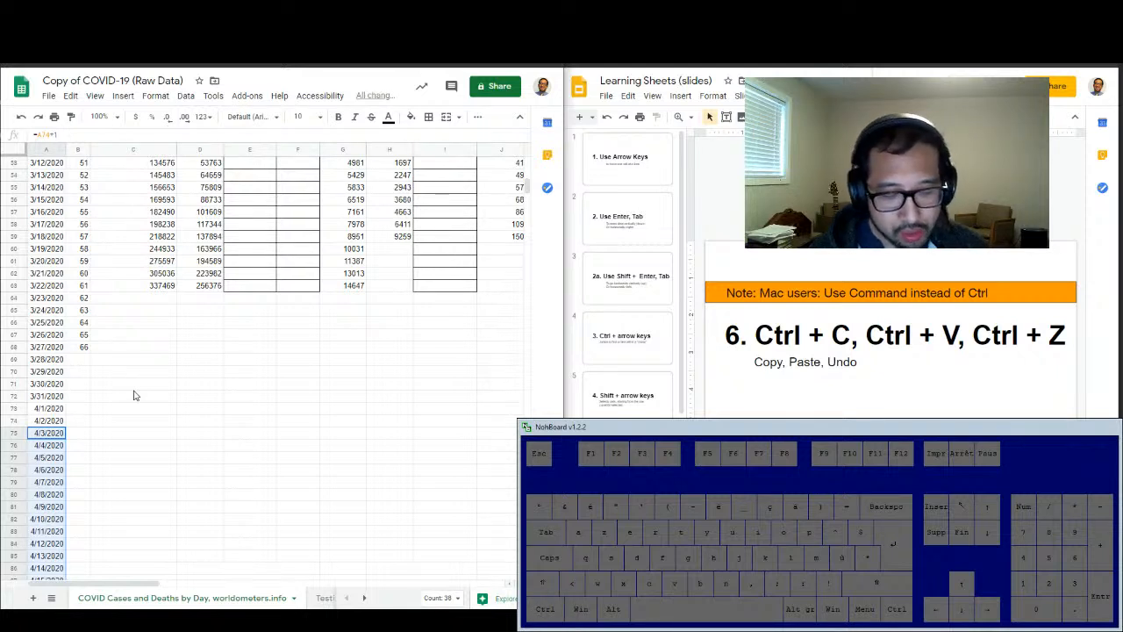
pyautogui.hotkey('ctrl', 'z')
pyautogui.hotkey('ctrl', 'z')
pyautogui.hotkey('ctrl', 'z')
pyautogui.hotkey('ctrl', 'z')
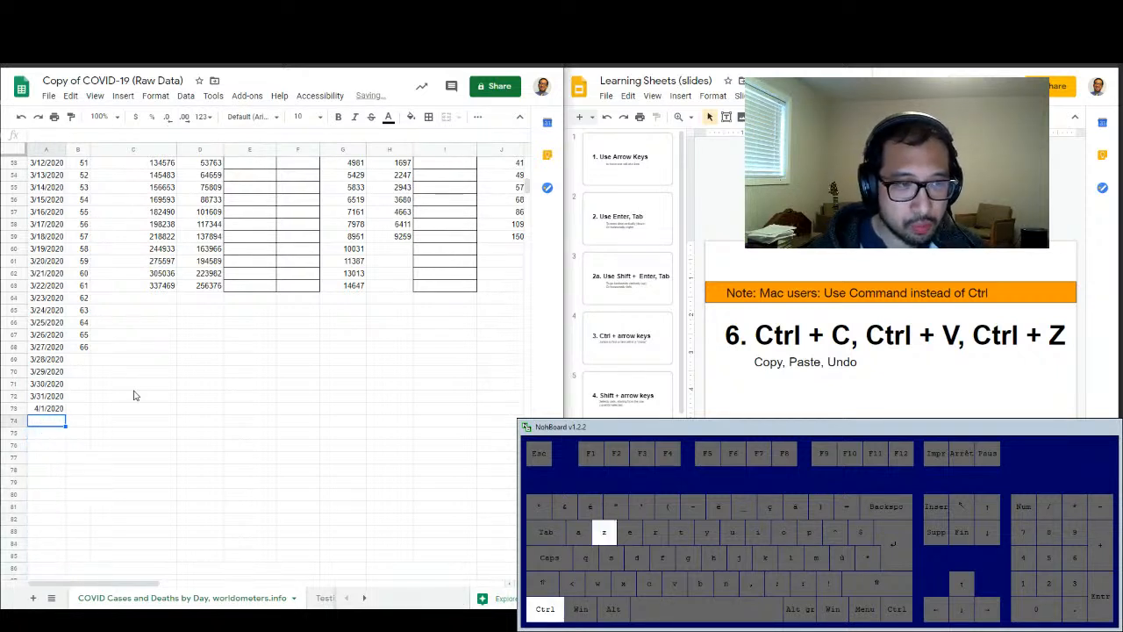
pyautogui.hotkey('ctrl', 'z')
pyautogui.hotkey('ctrl', 'z')
pyautogui.hotkey('ctrl', 'z')
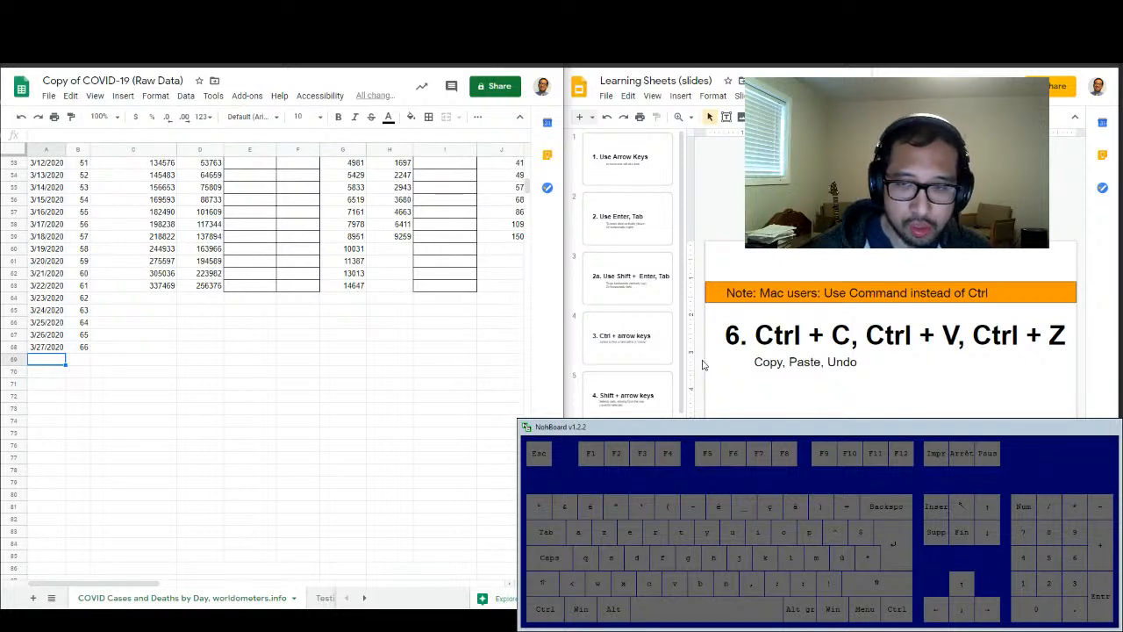
# - Switch to the Learning Sheets slides and show the slide 7. Freezing Rows/Columns
pyautogui.click(651, 96)
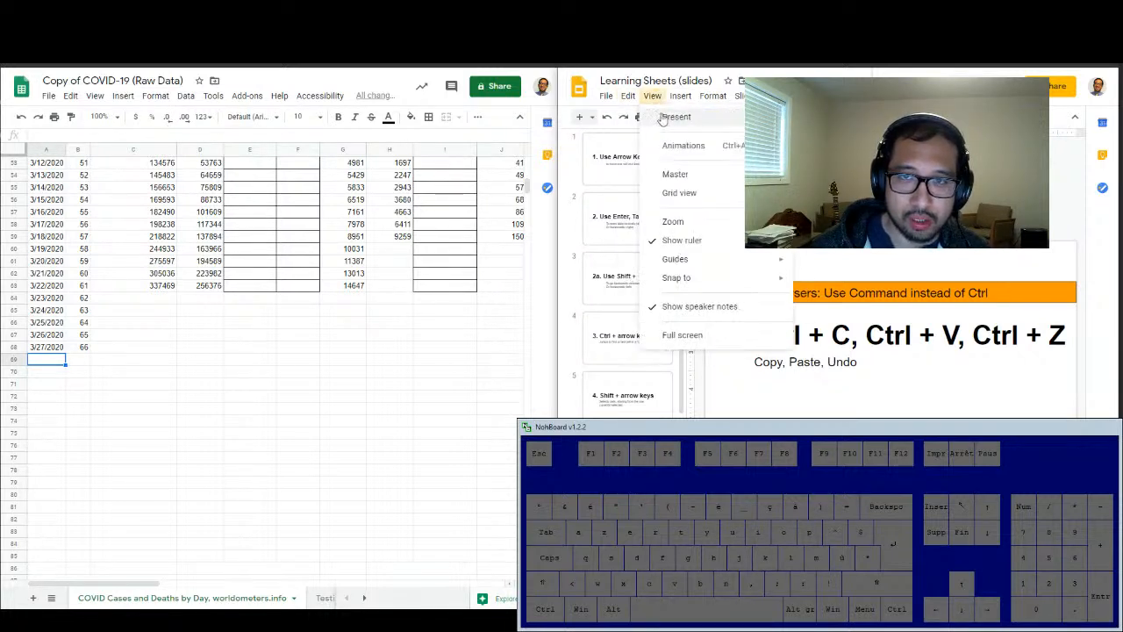
pyautogui.click(772, 272)
pyautogui.scroll(-3, 627, 276)
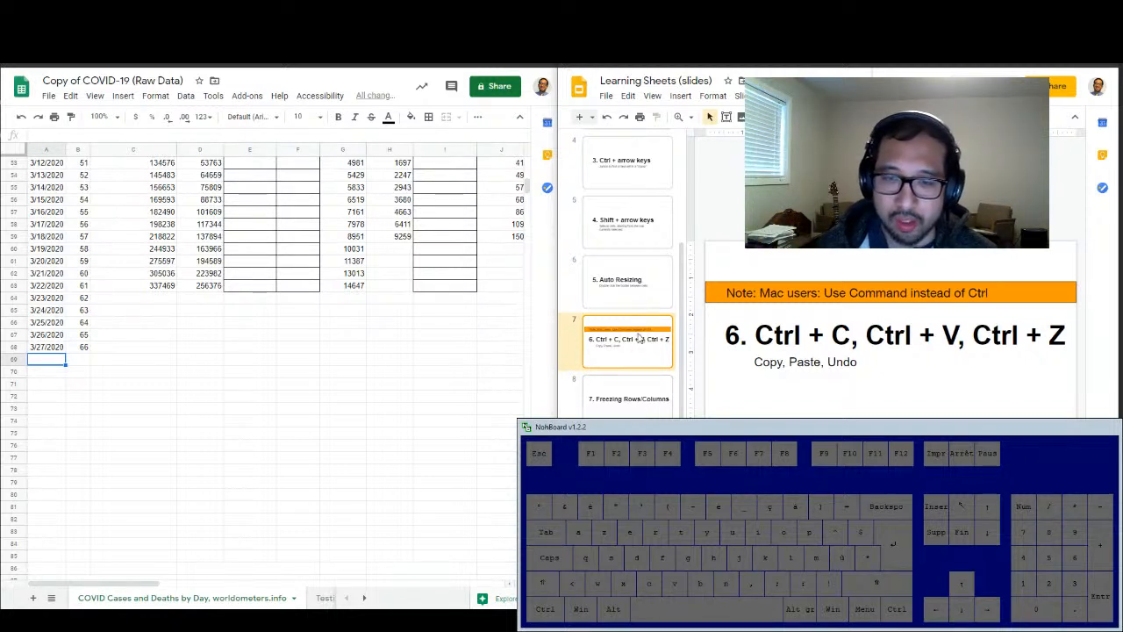
pyautogui.click(628, 402)
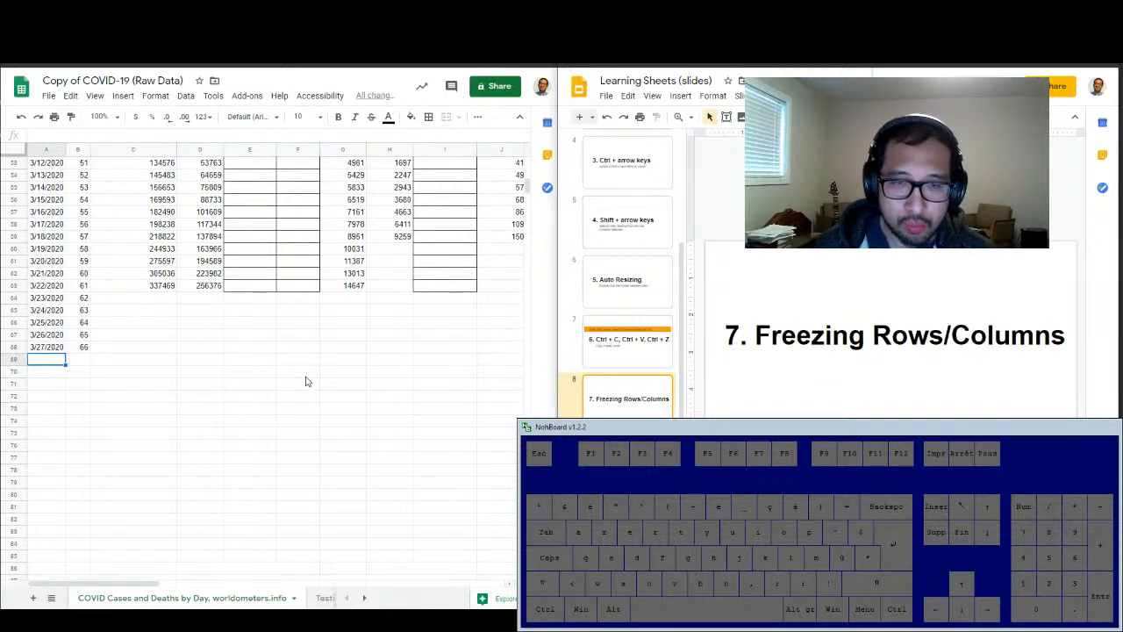
# - Look over the COVID-19 sheet from its header row to the last dates and across its columns, checking how the headings scroll
pyautogui.scroll(10, 297, 402)
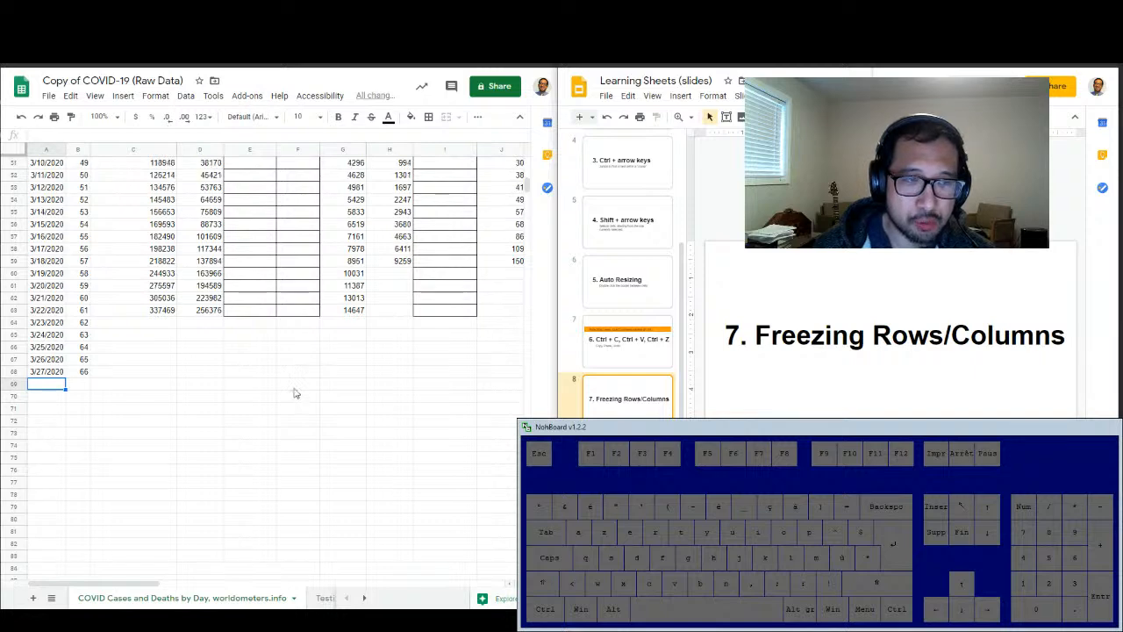
pyautogui.scroll(5, 288, 392)
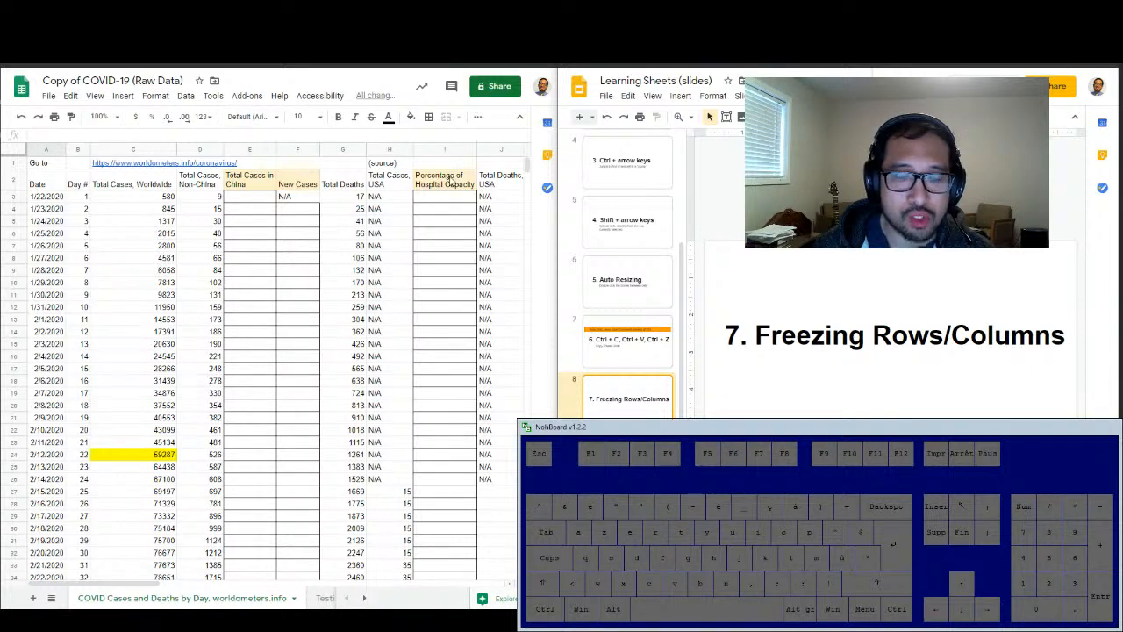
pyautogui.scroll(-6, 333, 251)
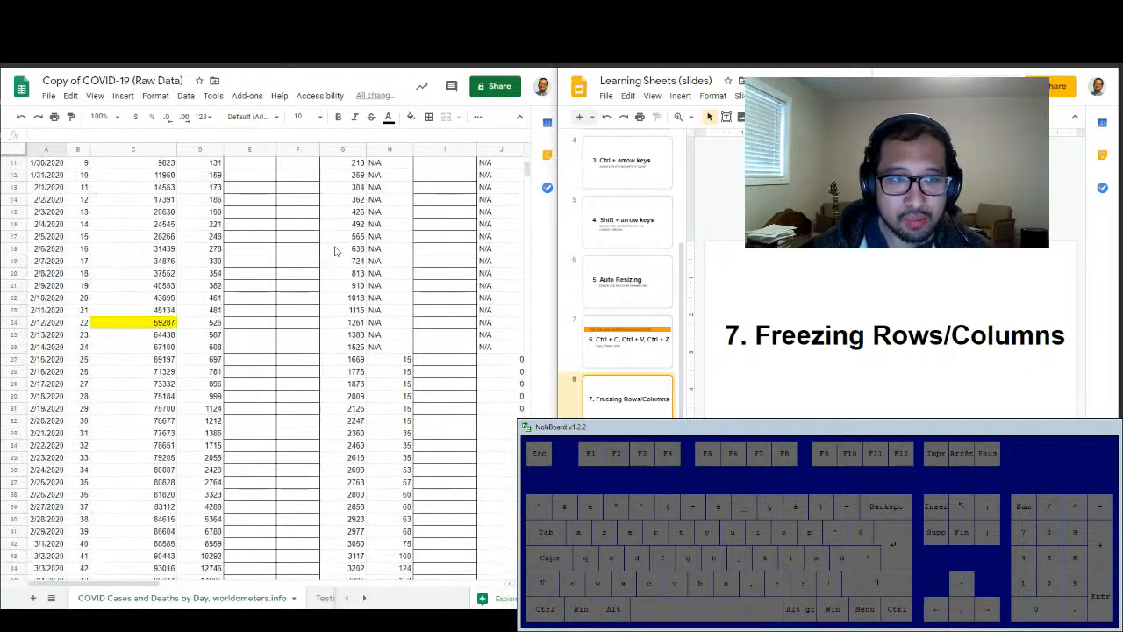
pyautogui.scroll(-6, 344, 245)
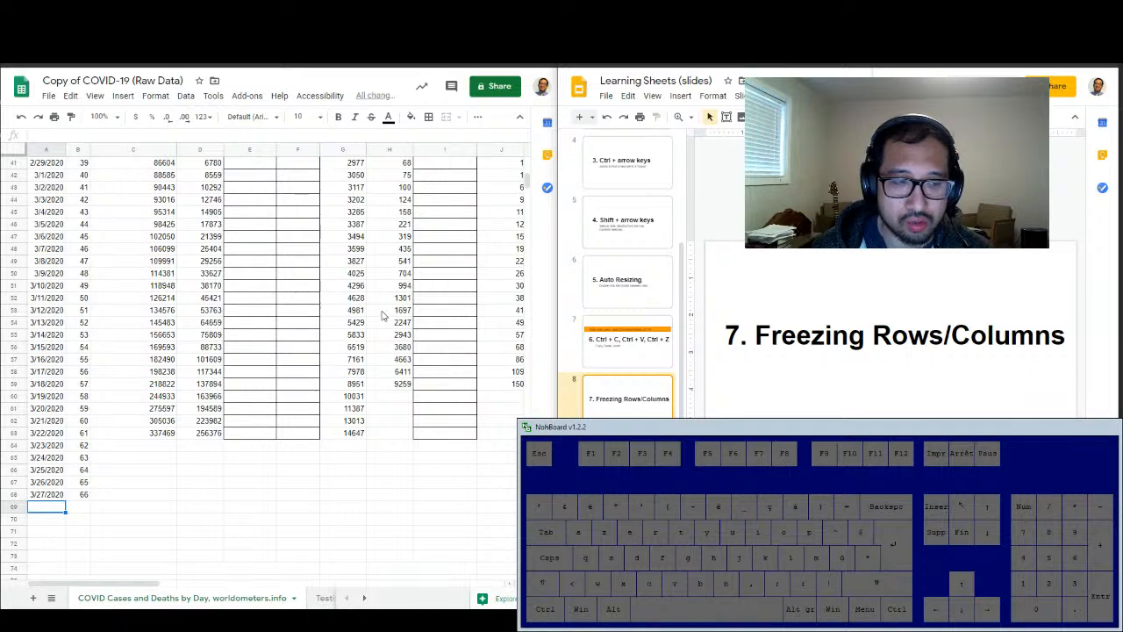
pyautogui.scroll(12, 403, 373)
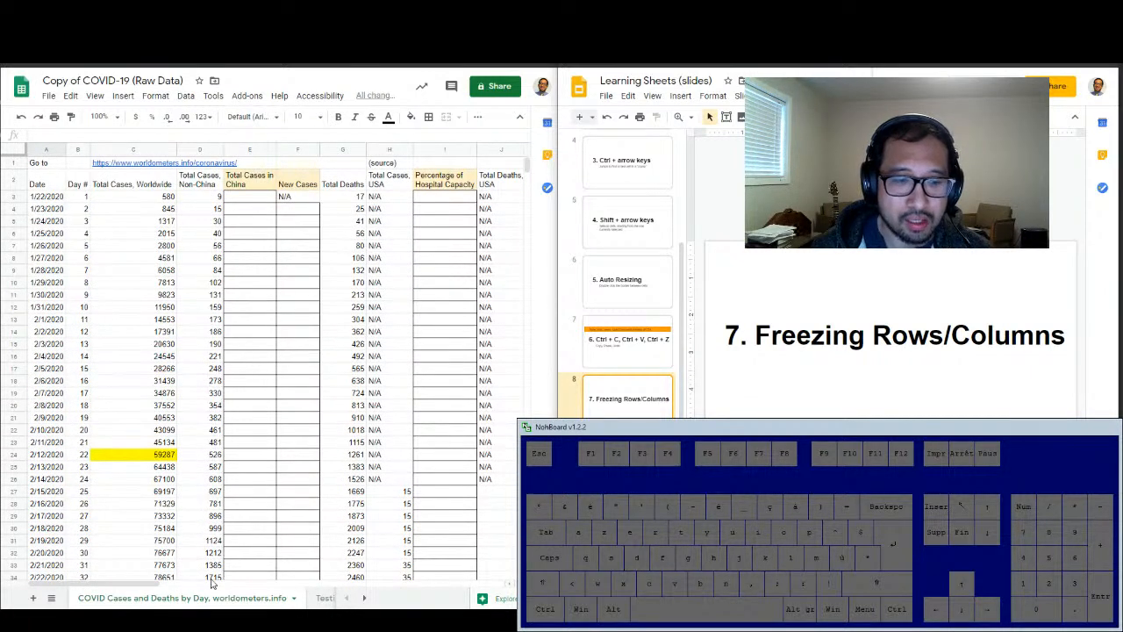
pyautogui.click(107, 586)
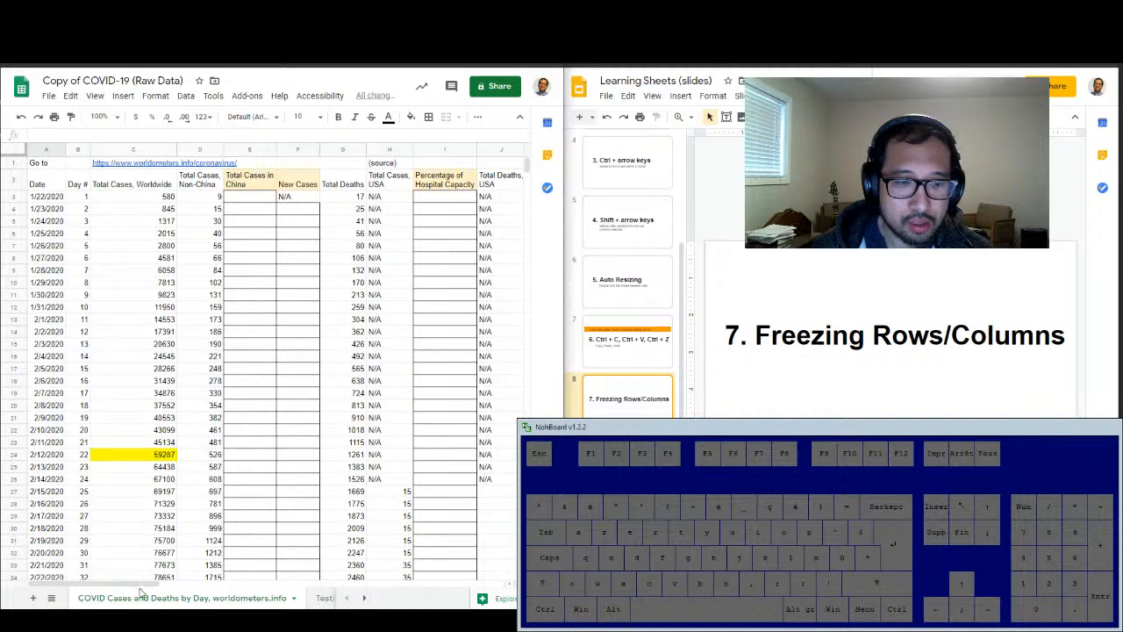
pyautogui.hscroll(2, 141, 562)
pyautogui.hscroll(-1, 206, 552)
pyautogui.scroll(-3, 425, 350)
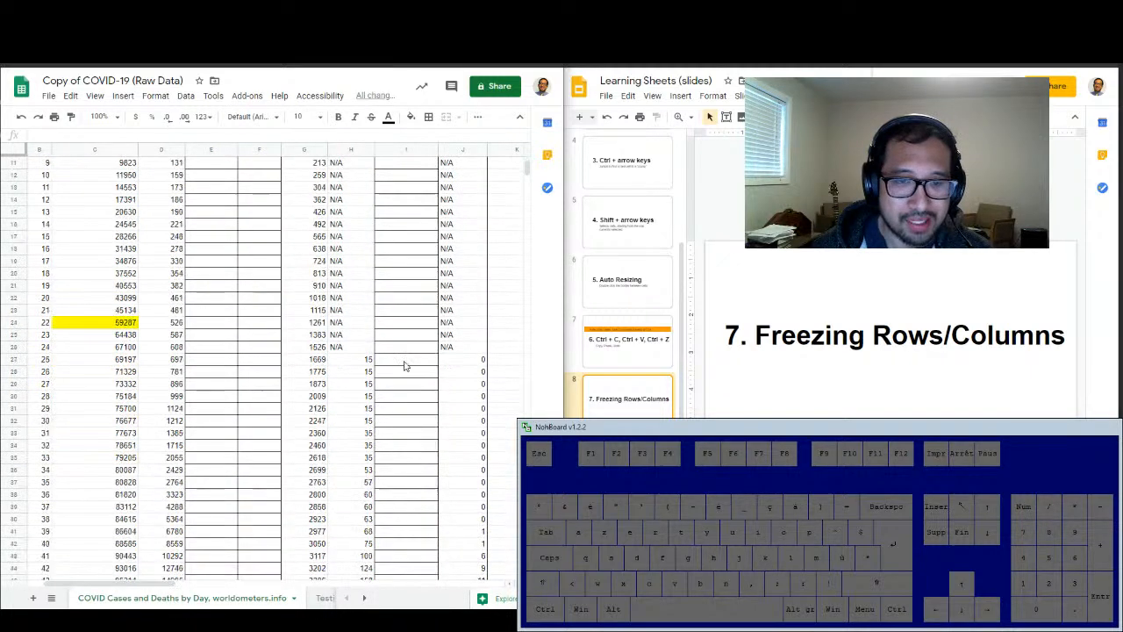
# - Freeze the first 2 rows of the COVID-19 sheet, down to the header row with the Date cell
pyautogui.scroll(-2, 404, 365)
pyautogui.hscroll(-1, 369, 395)
pyautogui.scroll(2, 331, 418)
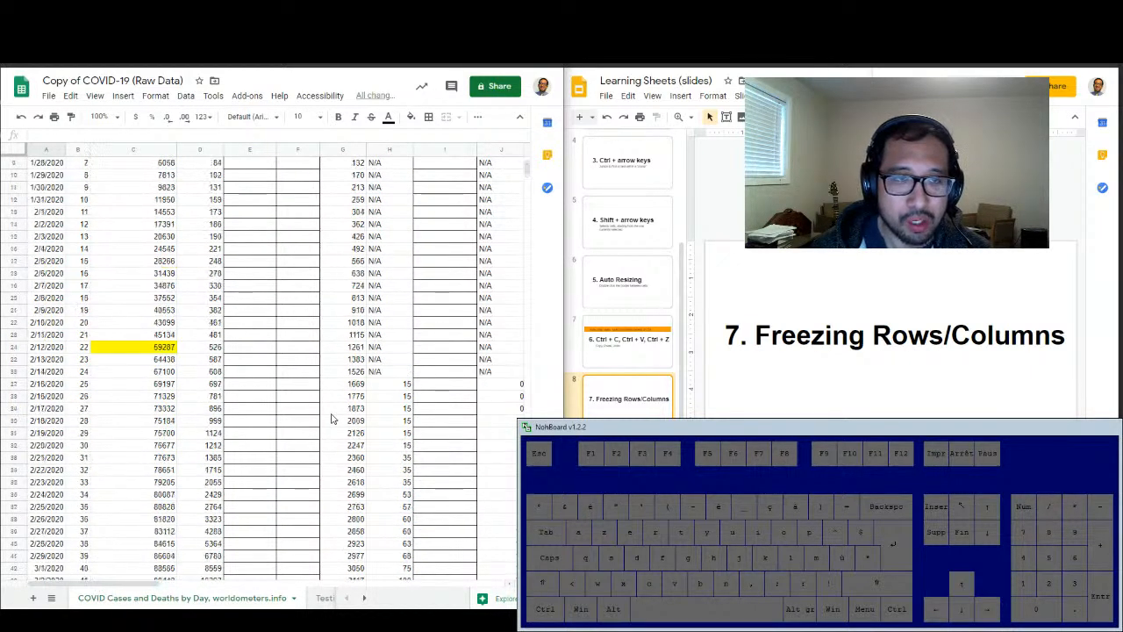
pyautogui.scroll(3, 332, 419)
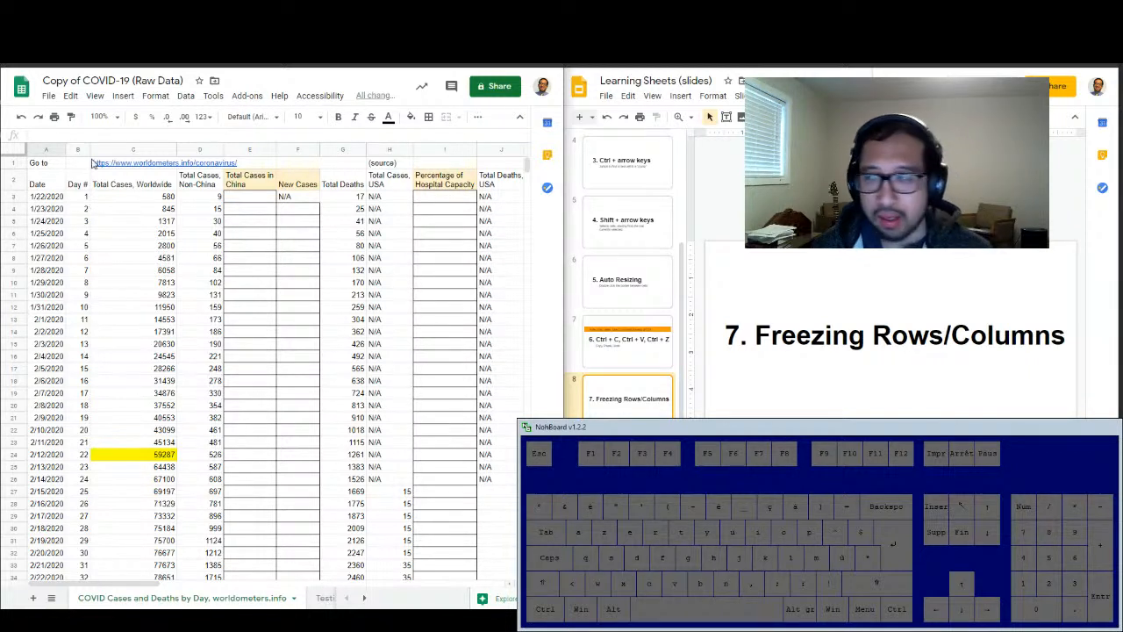
pyautogui.click(95, 97)
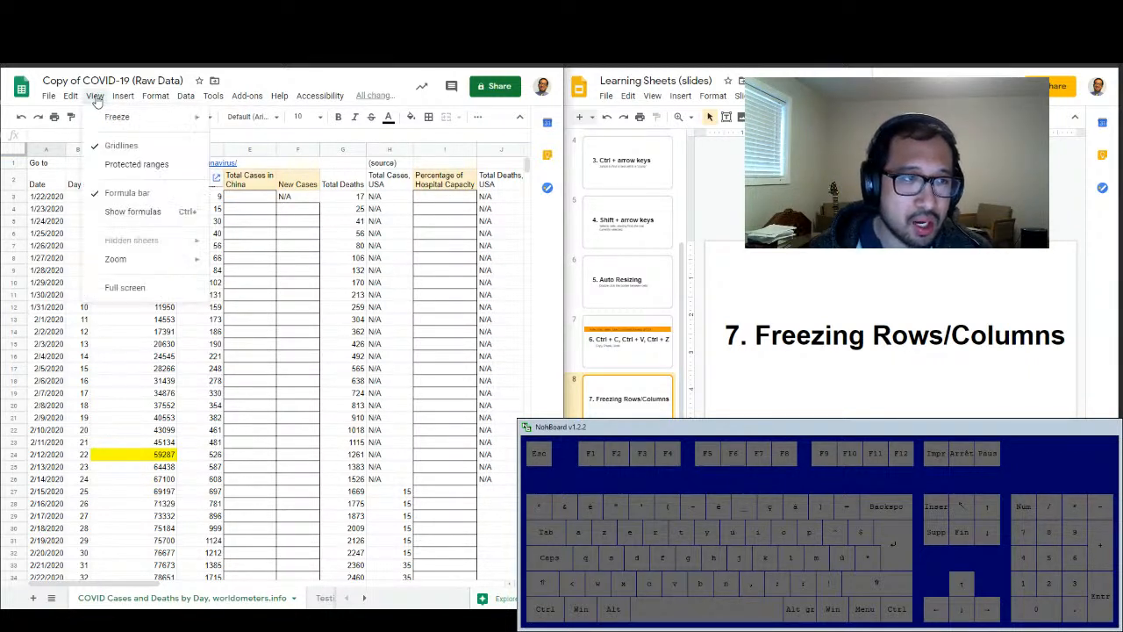
pyautogui.moveTo(131, 118)
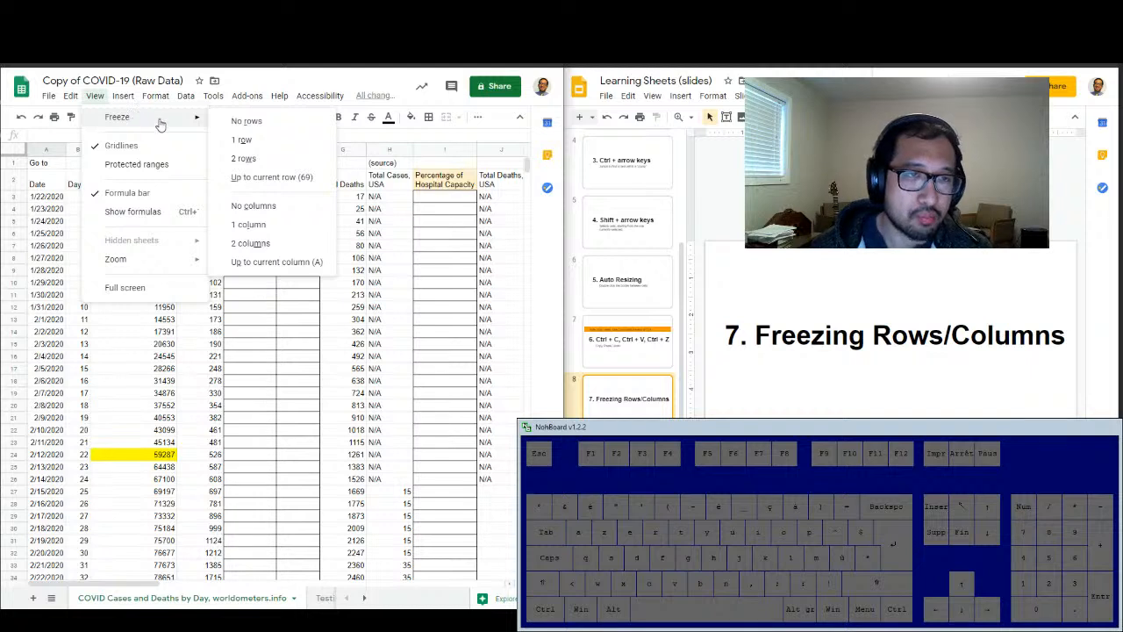
pyautogui.click(94, 103)
pyautogui.click(94, 103)
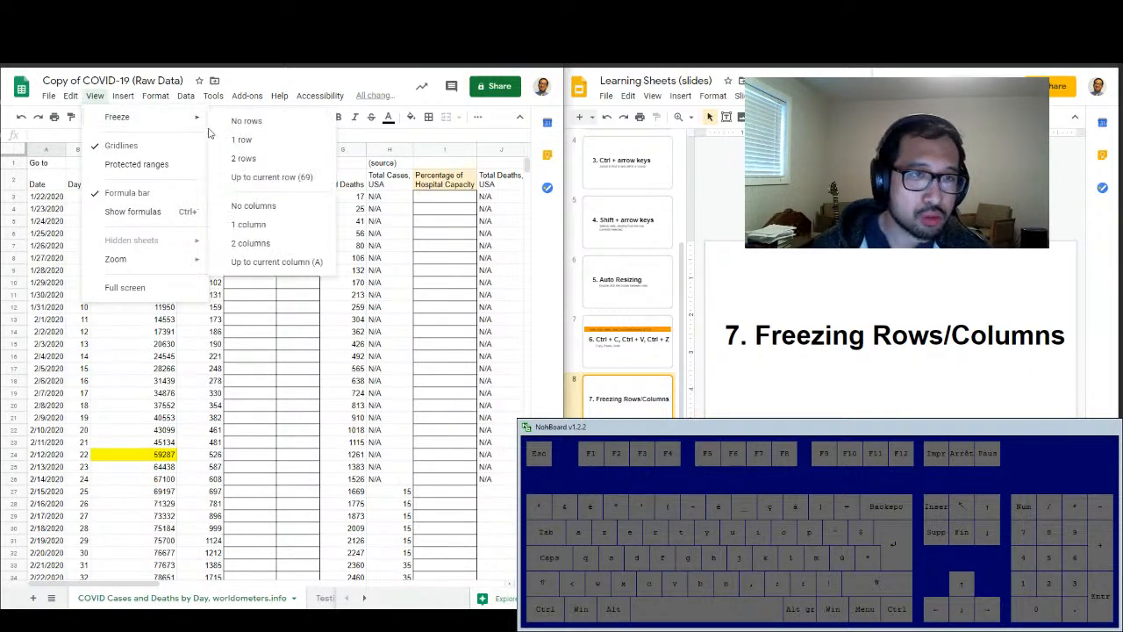
pyautogui.click(45, 186)
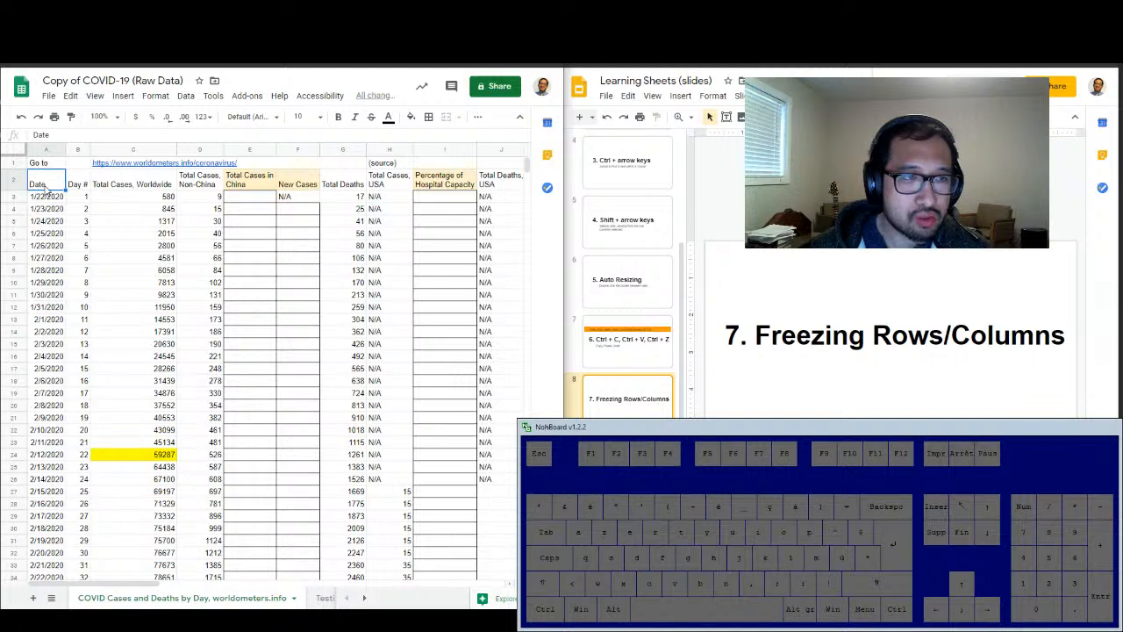
pyautogui.click(95, 97)
pyautogui.moveTo(194, 117)
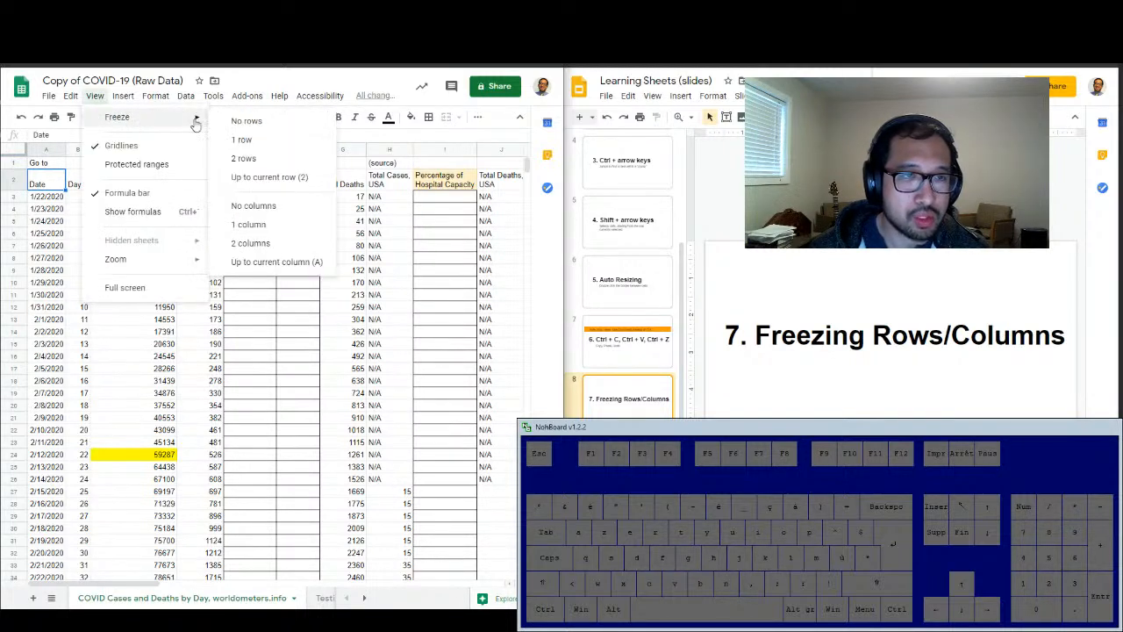
pyautogui.click(266, 158)
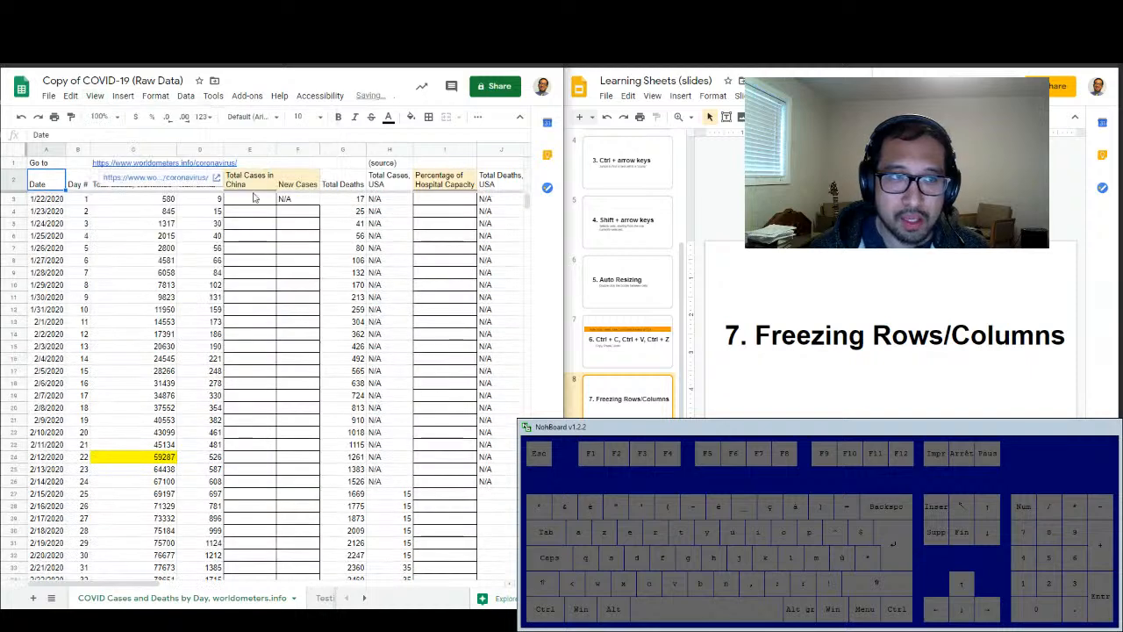
# - Look through the data down to the last dates around row 68 and back, checking how the frozen header rows behave
pyautogui.moveTo(358, 262); pyautogui.dragTo(355, 274)
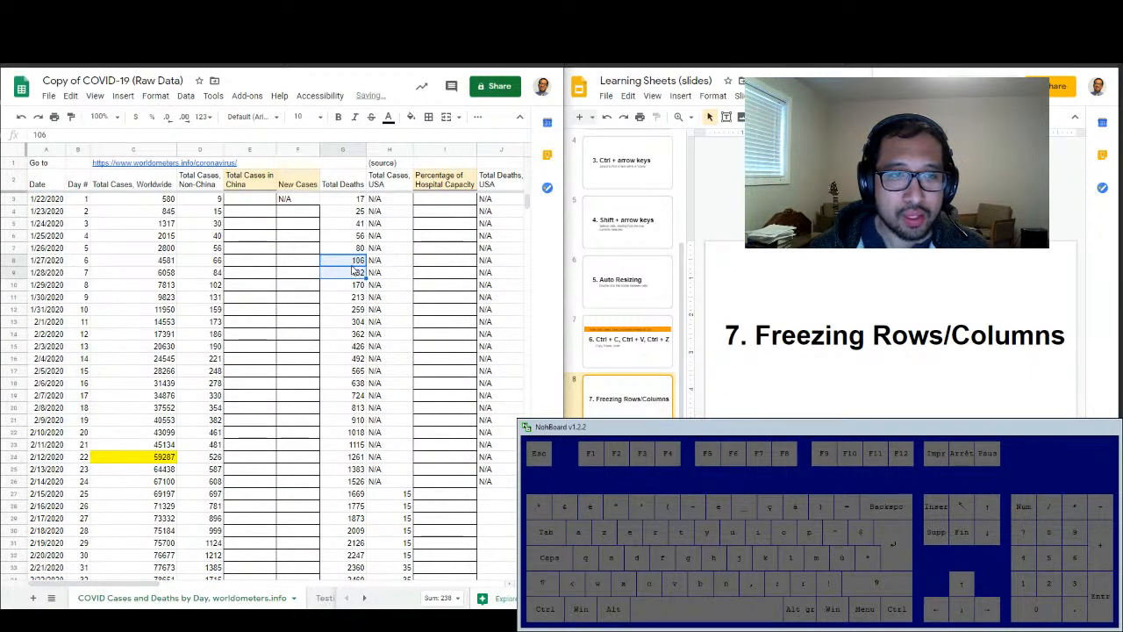
pyautogui.scroll(-3, 351, 271)
pyautogui.scroll(-3, 338, 270)
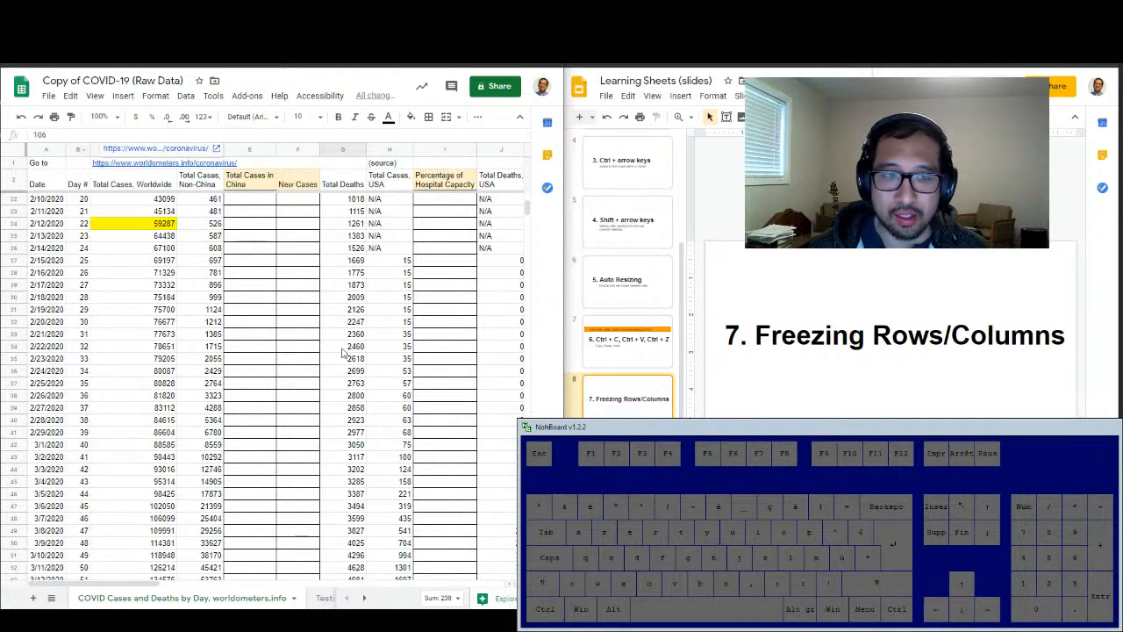
pyautogui.scroll(-8, 338, 349)
pyautogui.scroll(-2, 326, 344)
pyautogui.scroll(2, 320, 347)
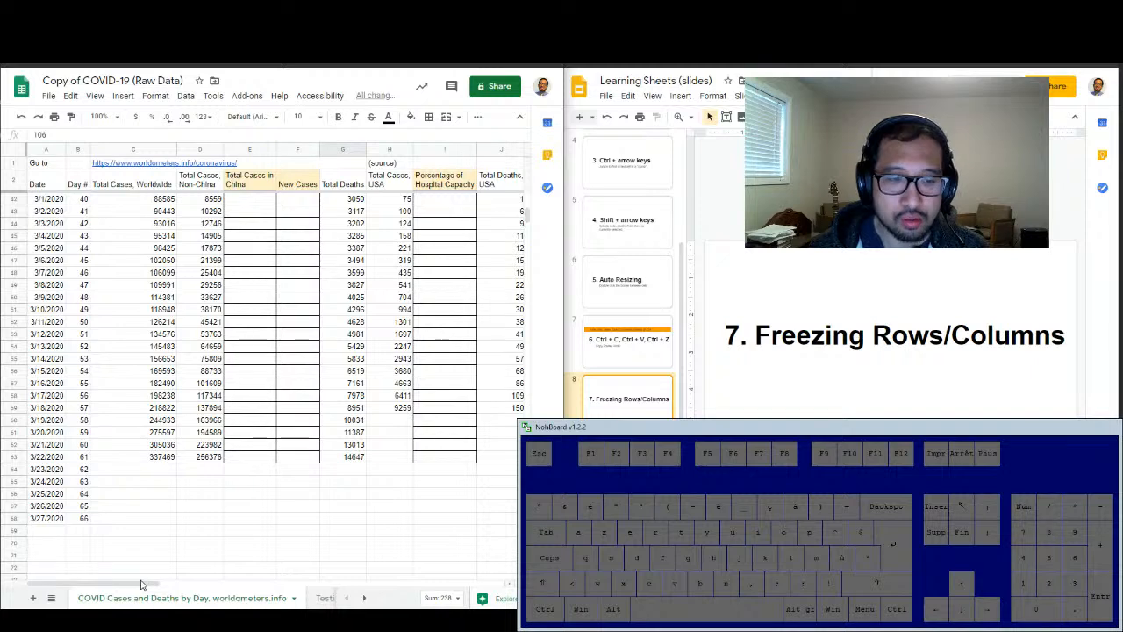
pyautogui.moveTo(141, 582)
pyautogui.mouseDown()
pyautogui.moveTo(184, 585)
pyautogui.moveTo(141, 584)
pyautogui.mouseUp()
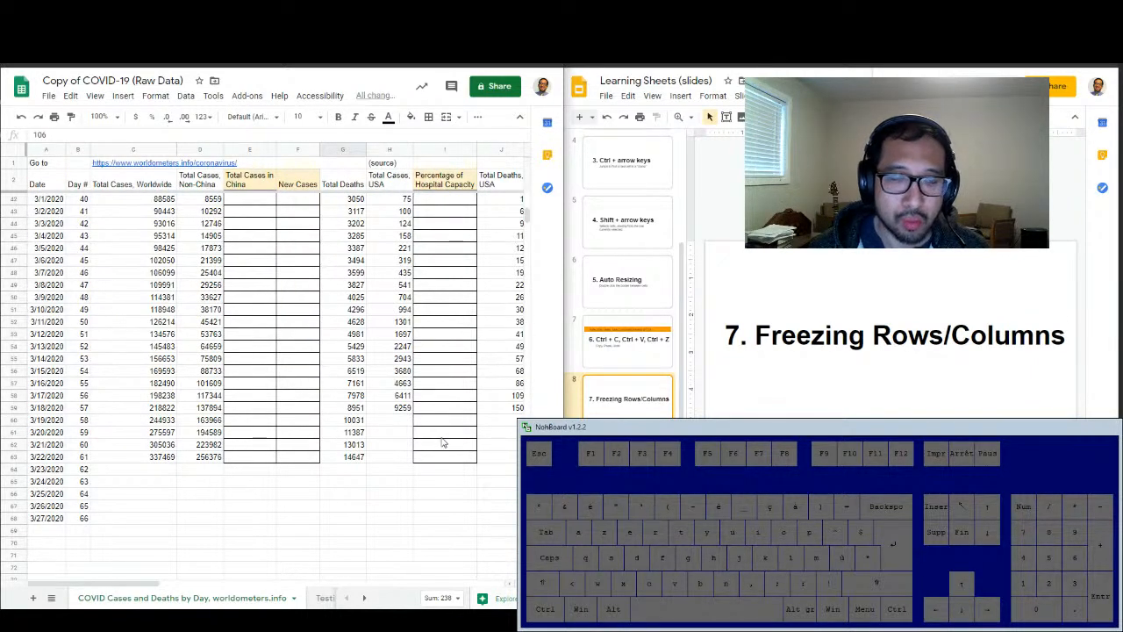
pyautogui.scroll(8, 447, 439)
pyautogui.scroll(5, 417, 403)
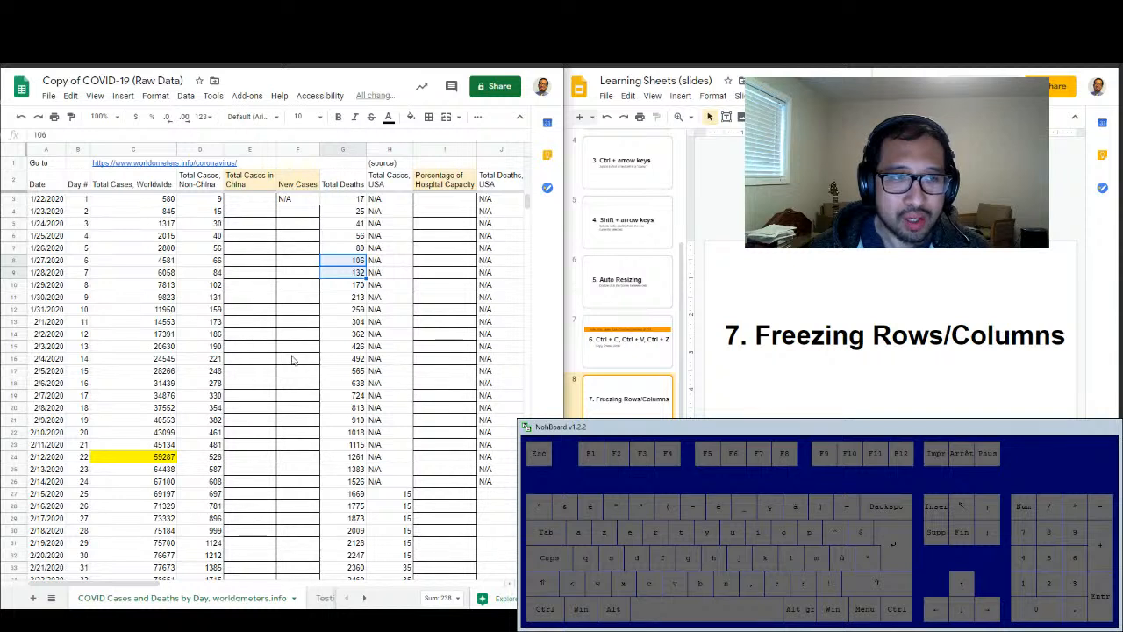
pyautogui.click(45, 149)
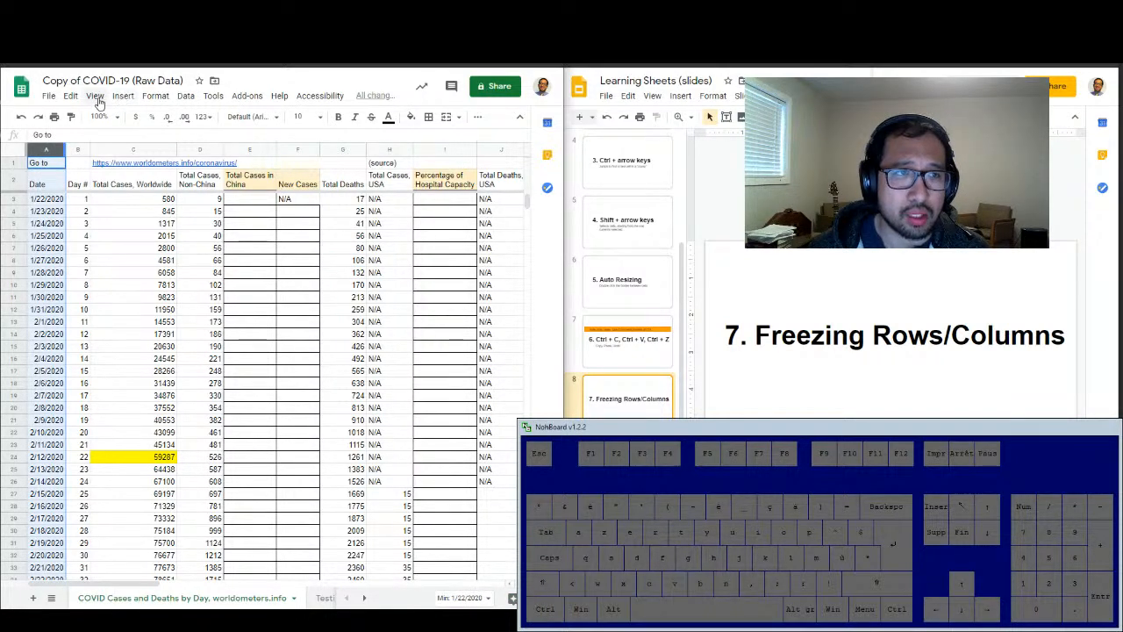
pyautogui.click(80, 297)
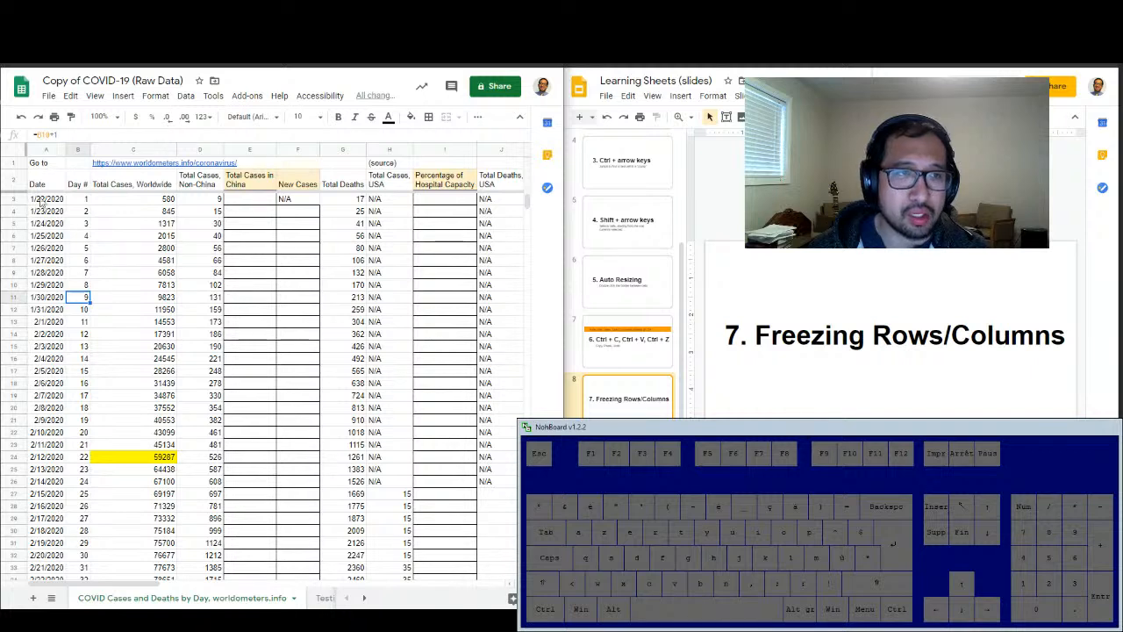
pyautogui.click(95, 97)
pyautogui.moveTo(119, 96)
pyautogui.click(115, 117)
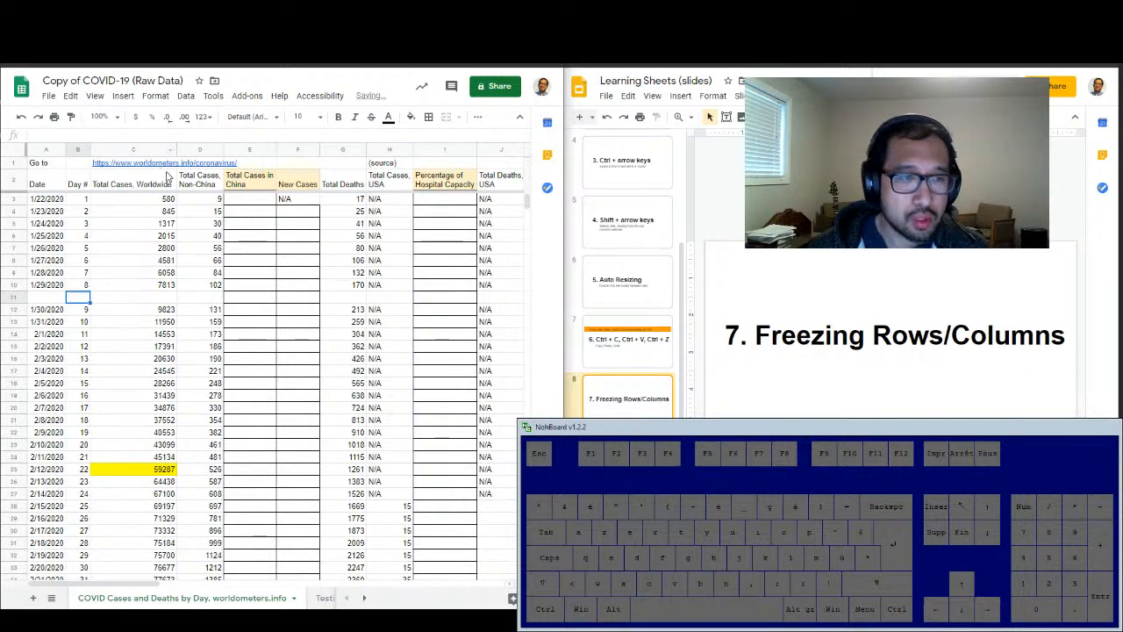
pyautogui.hotkey('ctrl', 'z')
# - Freeze the first column, the Date column, of the sheet
pyautogui.click(95, 96)
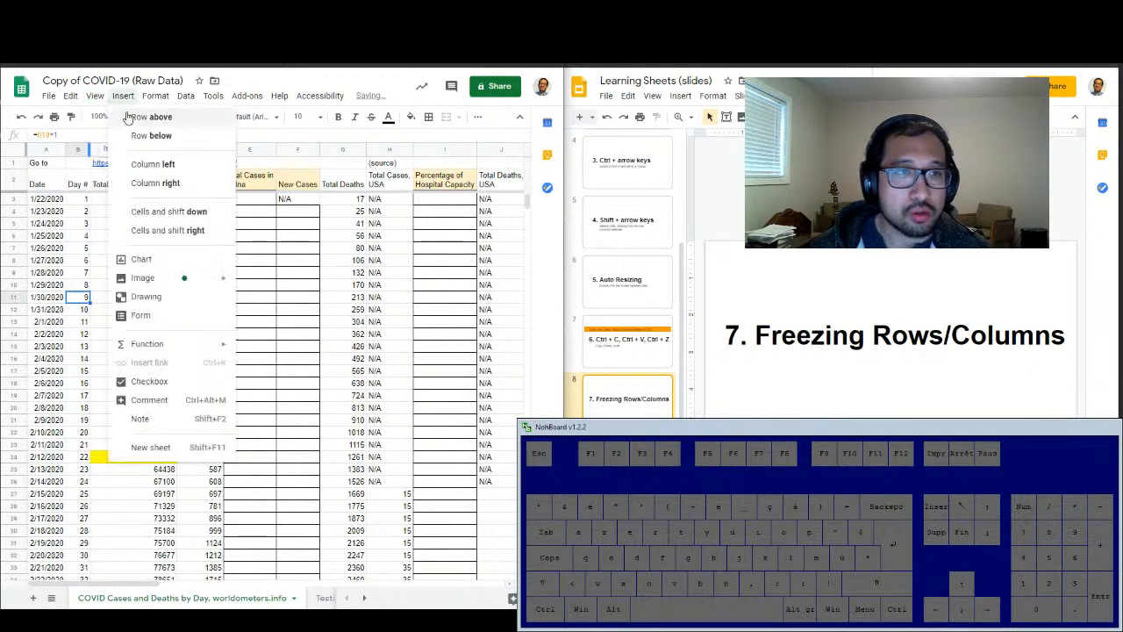
pyautogui.moveTo(94, 96)
pyautogui.moveTo(104, 123)
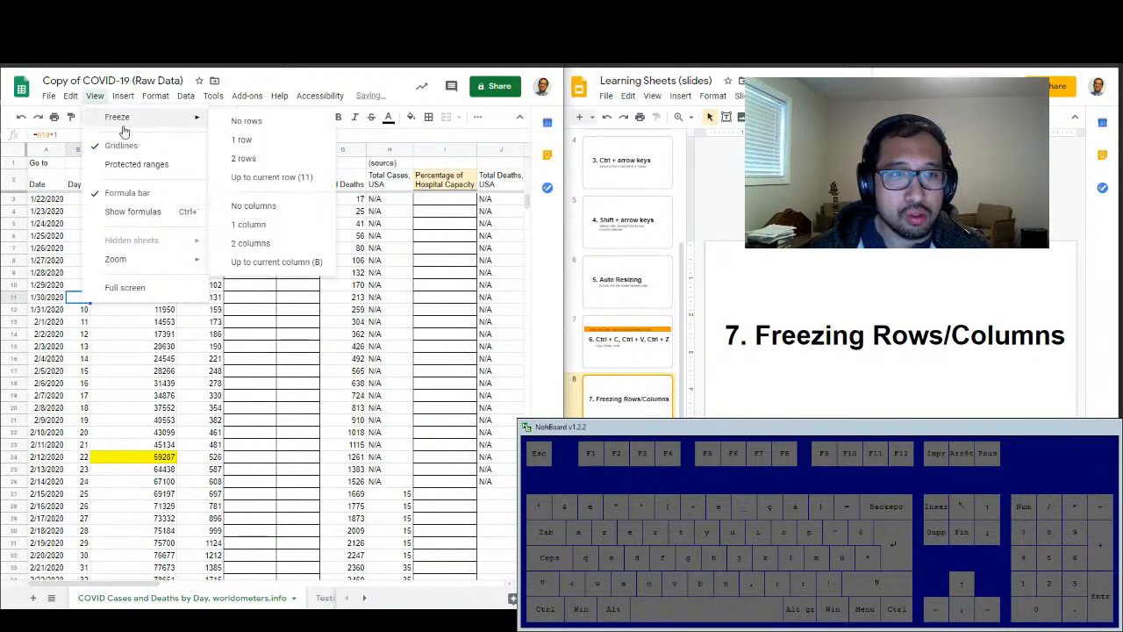
pyautogui.click(264, 233)
# - Move from cell C8 along row 8 past the last data columns and back to the Date column, checking how the frozen column behaves
pyautogui.click(145, 261)
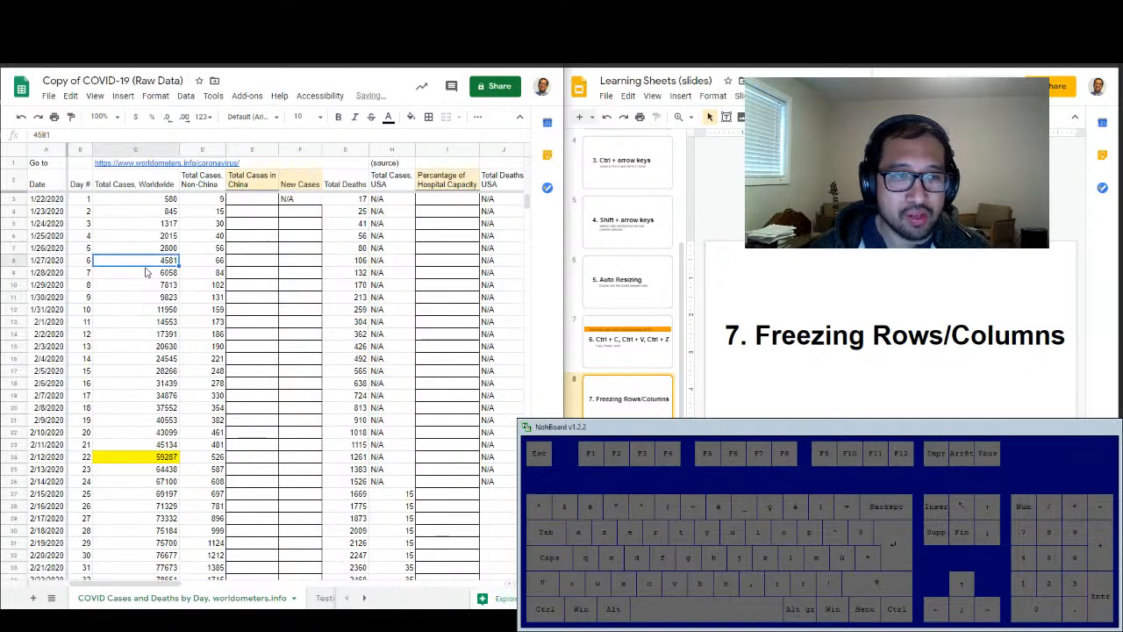
pyautogui.press('Right')
pyautogui.press('Right')
pyautogui.press('Right')
pyautogui.press('Right')
pyautogui.press('Right')
pyautogui.press('Right')
pyautogui.press('Right')
pyautogui.press('Right')
pyautogui.press('Right')
pyautogui.press('Right')
pyautogui.press('Right')
pyautogui.press('Right')
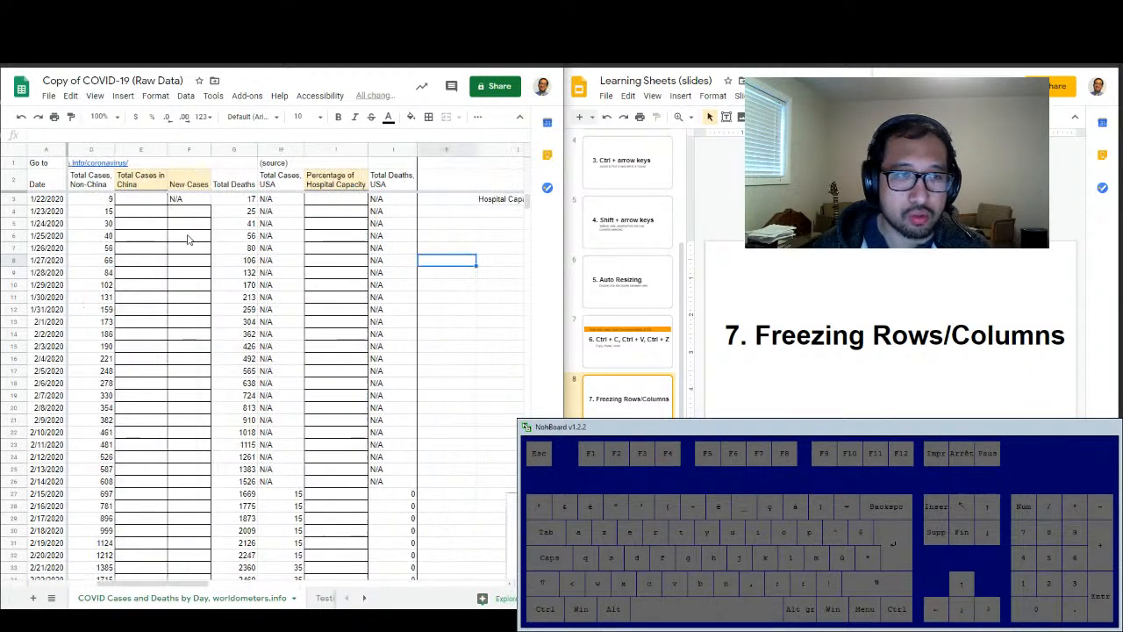
pyautogui.press('Left')
pyautogui.press('Left')
pyautogui.press('Left')
pyautogui.press('Left')
pyautogui.press('Left')
pyautogui.press('Left')
pyautogui.press('Left')
pyautogui.press('Left')
pyautogui.press('Left')
pyautogui.press('Left')
pyautogui.press('Left')
pyautogui.press('Left')
pyautogui.press('Left')
pyautogui.press('Left')
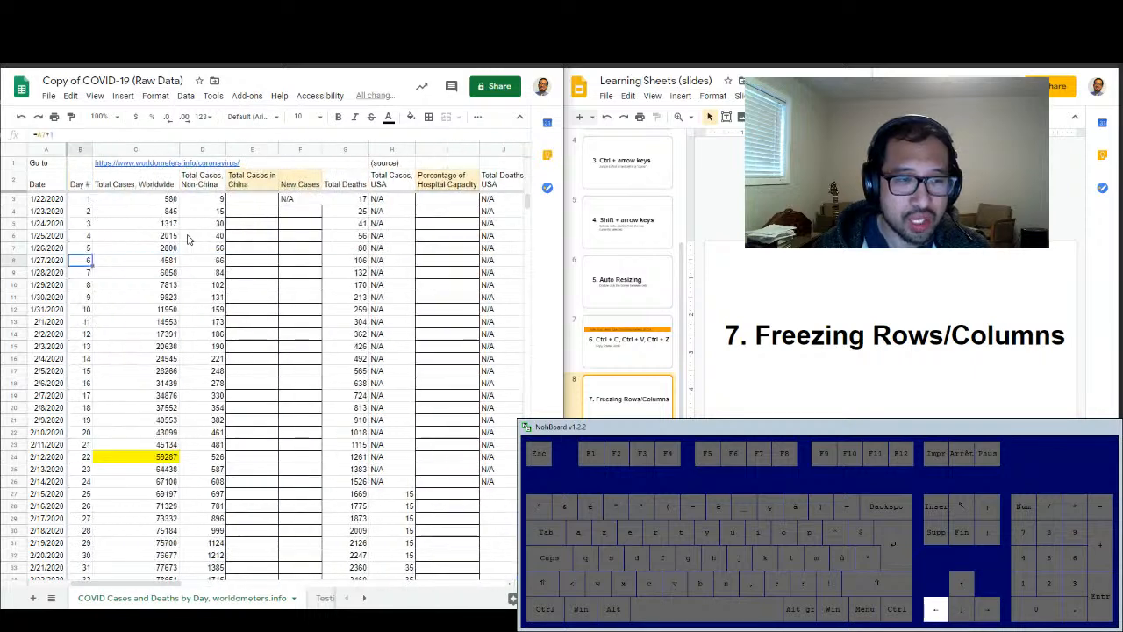
# - Unfreeze the columns by setting the column freeze to No columns
pyautogui.click(95, 96)
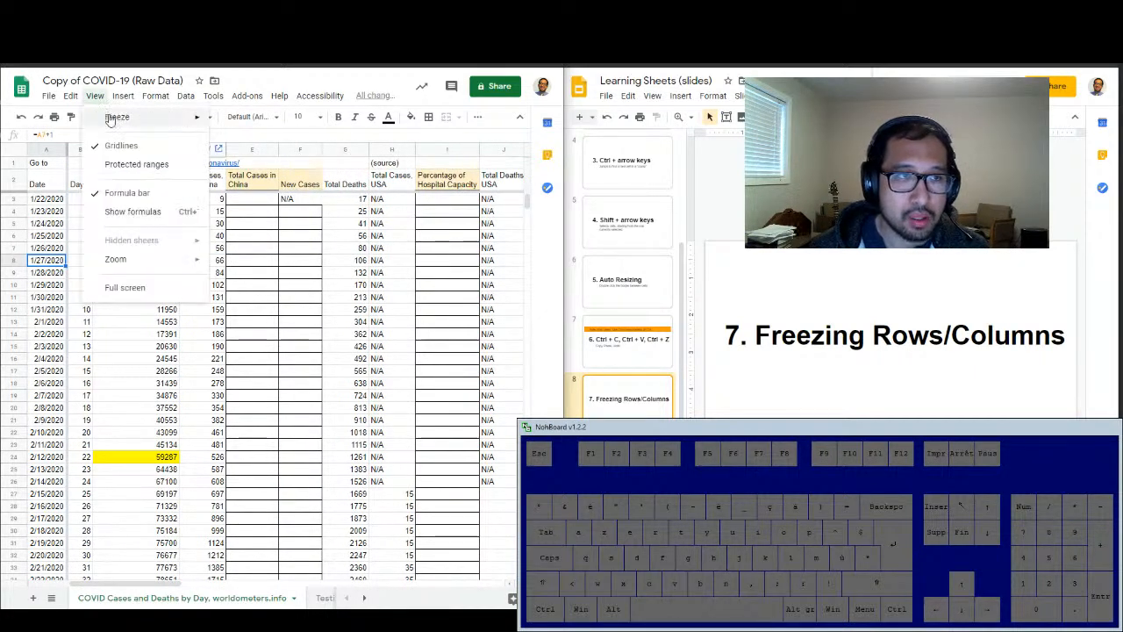
pyautogui.moveTo(118, 116)
pyautogui.click(253, 206)
pyautogui.moveTo(299, 335); pyautogui.dragTo(304, 351)
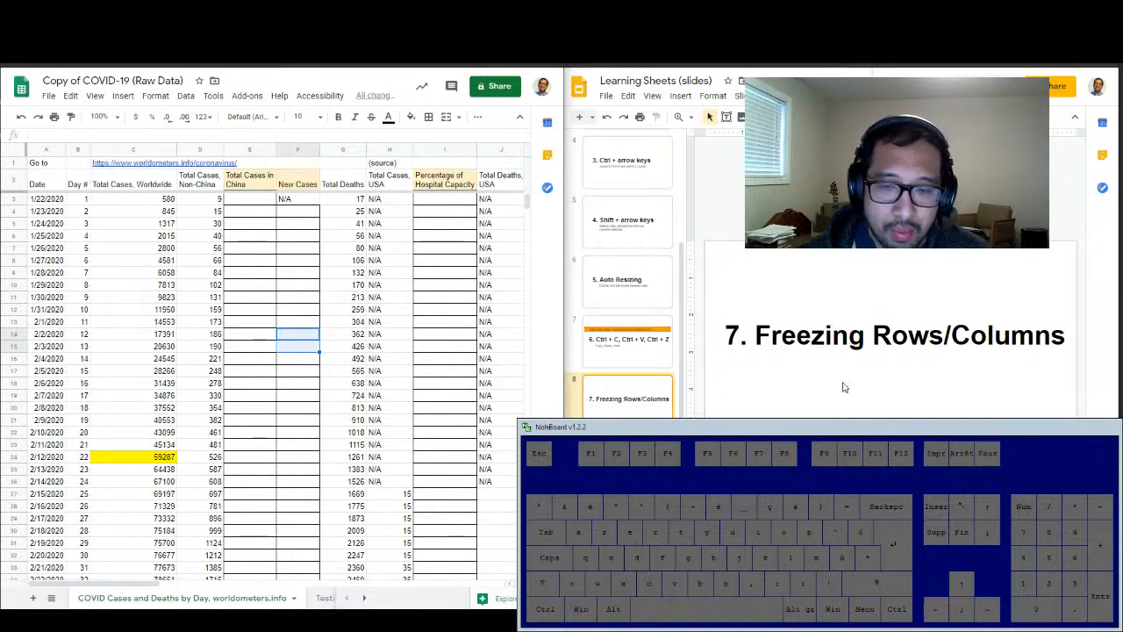
# - Show the slide 8. Bold, Italic, Underline, and select the entire header row 2 in the COVID-19 sheet
pyautogui.press('Down')
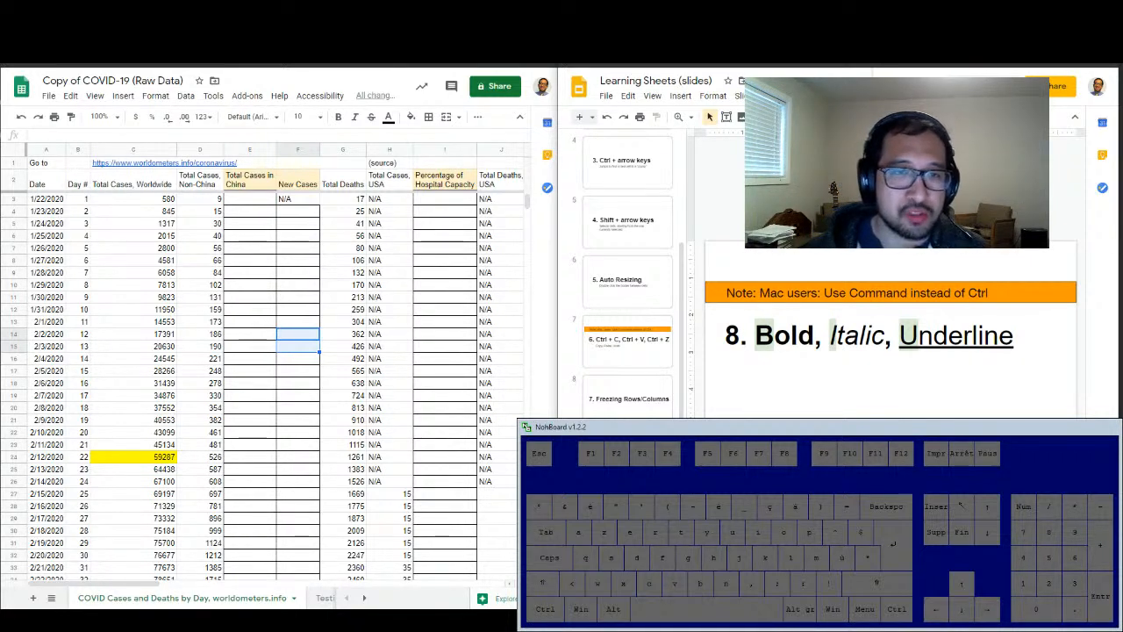
pyautogui.click(13, 181)
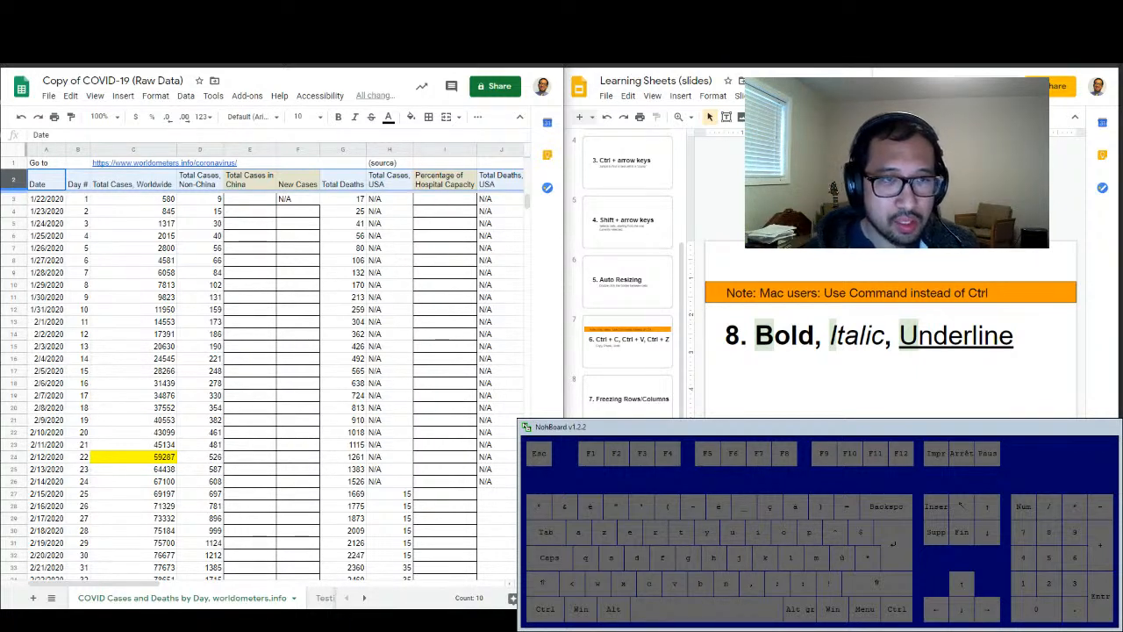
pyautogui.click(145, 200)
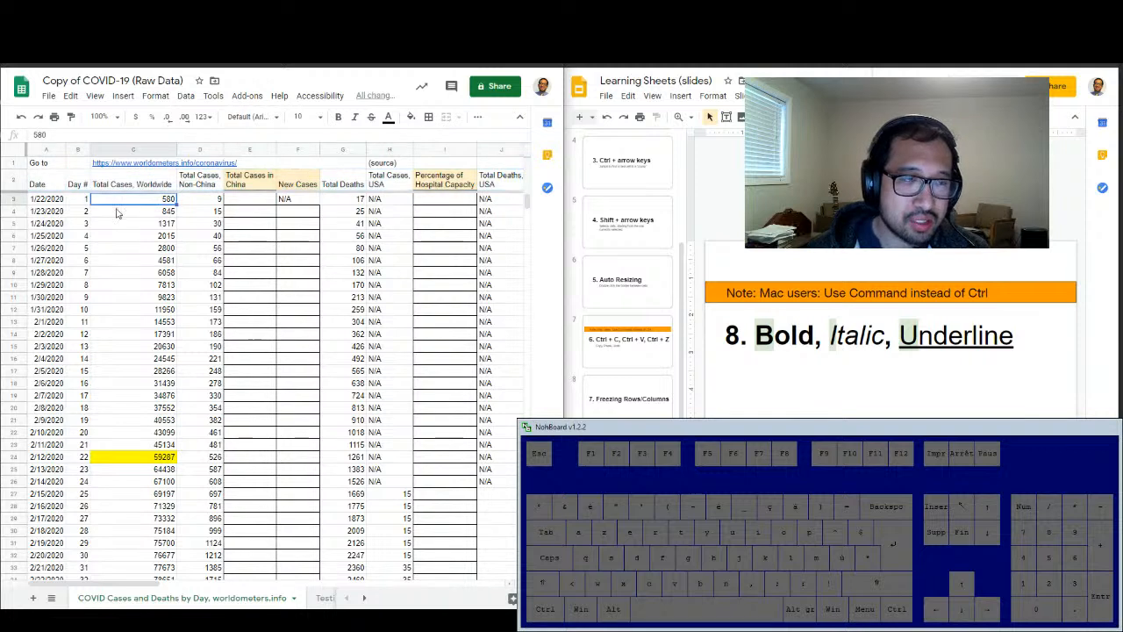
pyautogui.click(12, 181)
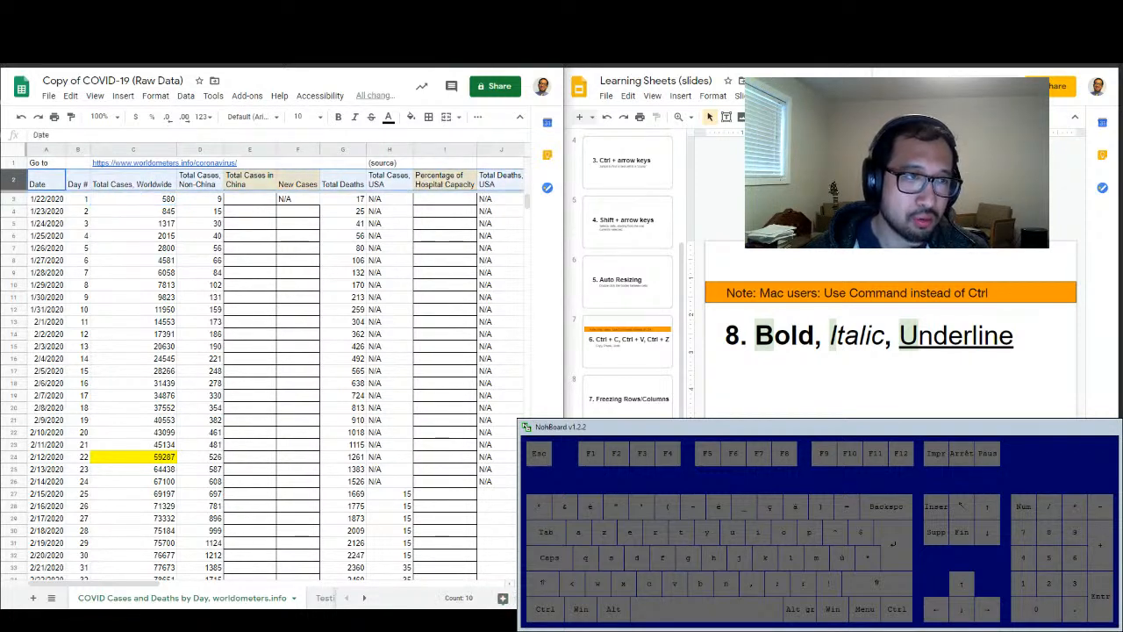
# - Try selecting whole columns such as B and E, closing the accidentally opened worldometers page
pyautogui.click(81, 149)
pyautogui.click(136, 150)
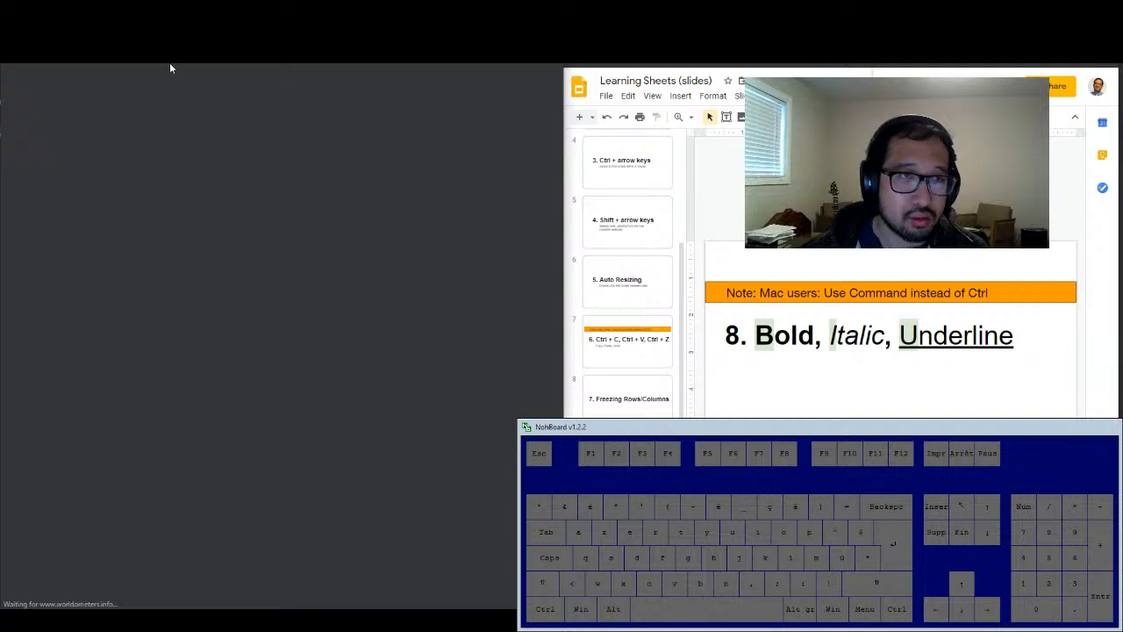
pyautogui.hotkey('ctrl', 'w')
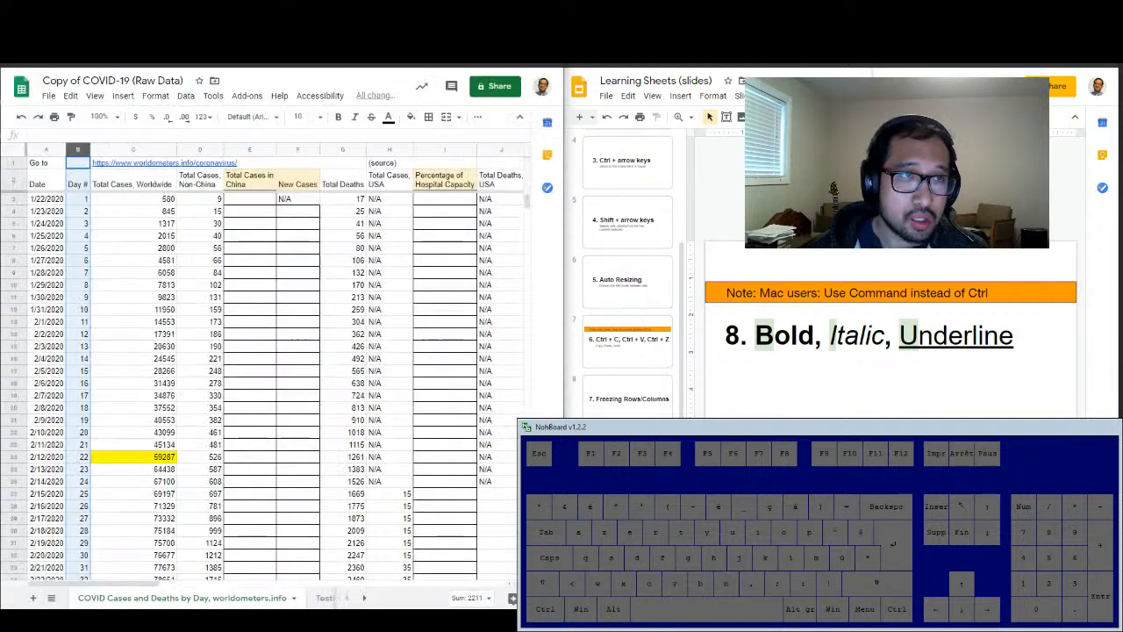
pyautogui.click(108, 151)
pyautogui.click(220, 149)
pyautogui.click(250, 149)
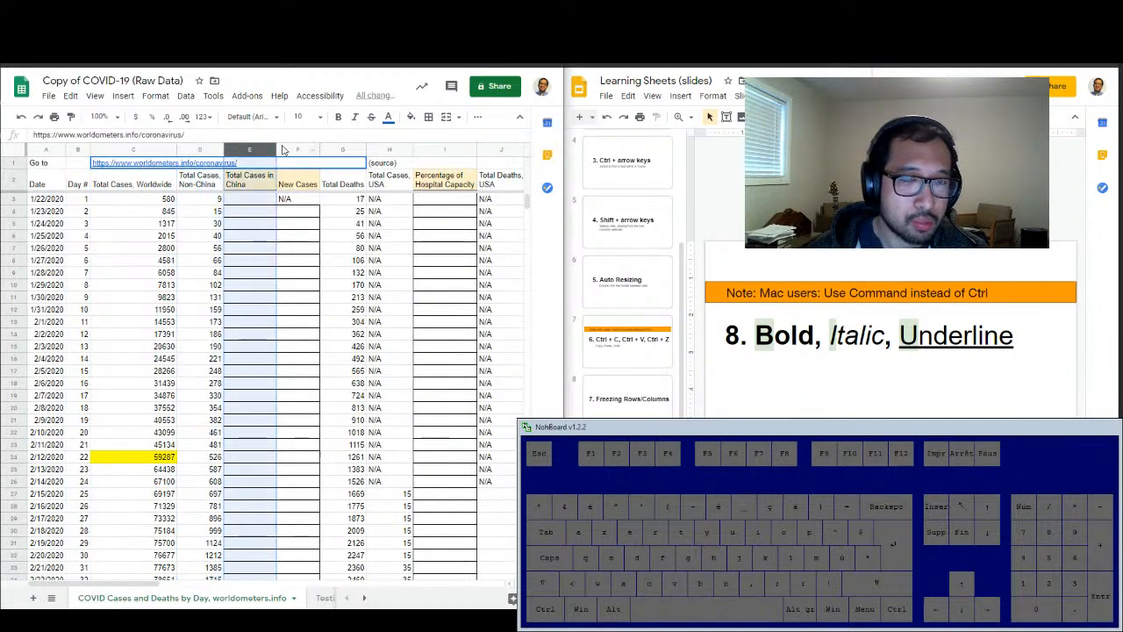
# - Select the entire header row 2 and toggle bold, italic and underline on and off for it
pyautogui.click(13, 180)
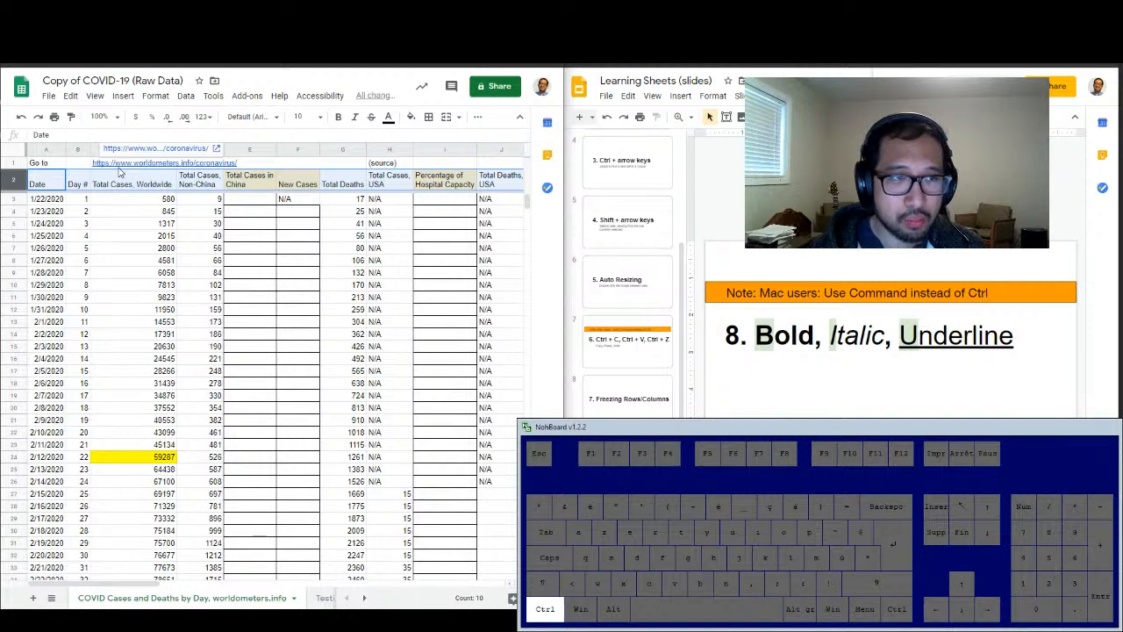
pyautogui.hotkey('ctrl', 'b')
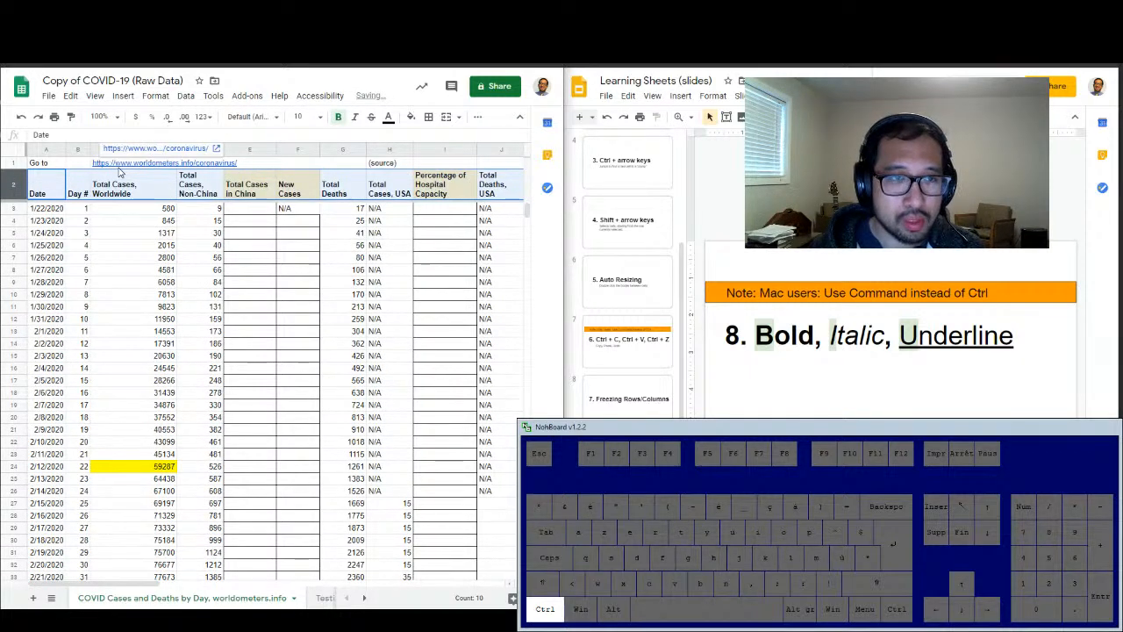
pyautogui.hotkey('ctrl', 'b')
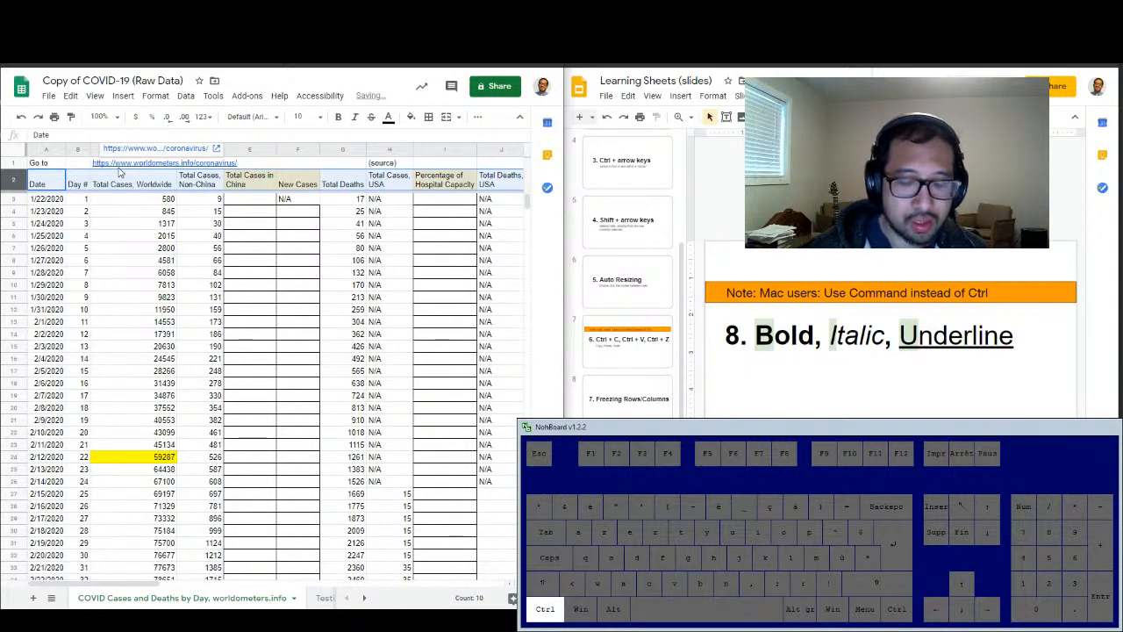
pyautogui.hotkey('ctrl', 'i')
pyautogui.hotkey('ctrl', 'i')
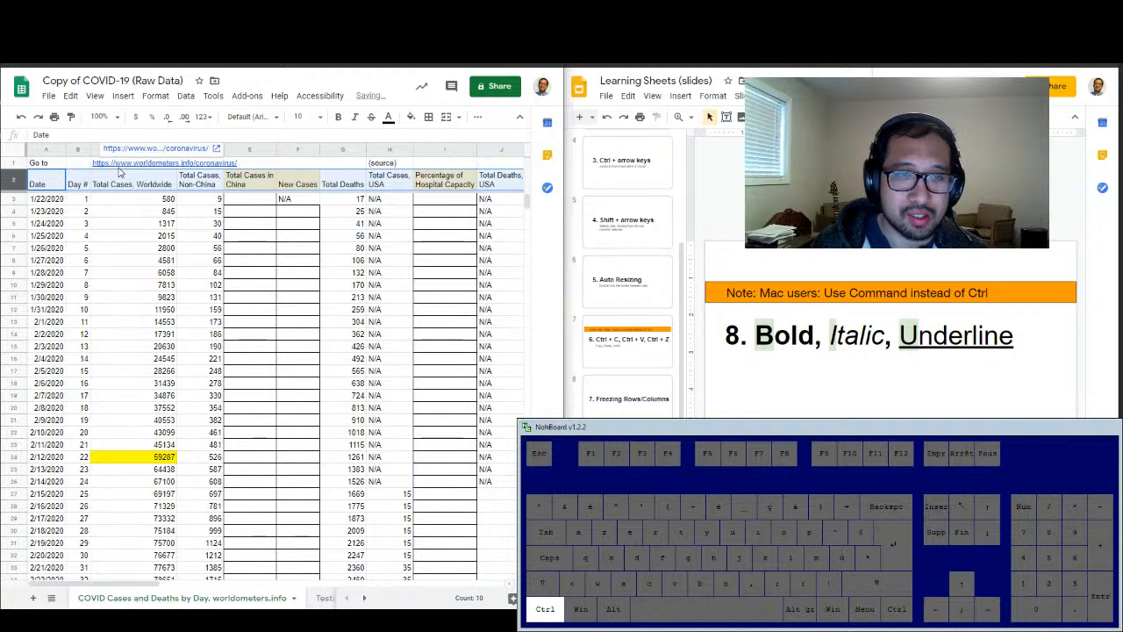
pyautogui.hotkey('ctrl', 'u')
pyautogui.hotkey('ctrl', 'u')
pyautogui.hotkey('ctrl', 'u')
pyautogui.hotkey('ctrl', 'u')
pyautogui.hotkey('ctrl', 'u')
pyautogui.hotkey('ctrl', 'u')
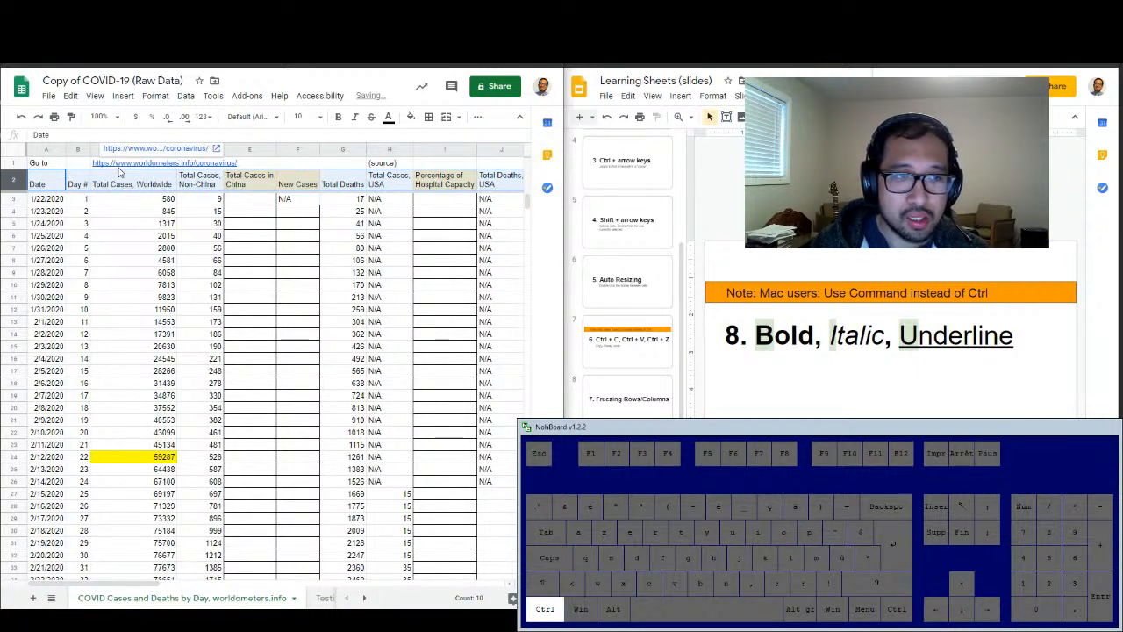
pyautogui.hotkey('ctrl', 'u')
pyautogui.hotkey('ctrl', 'u')
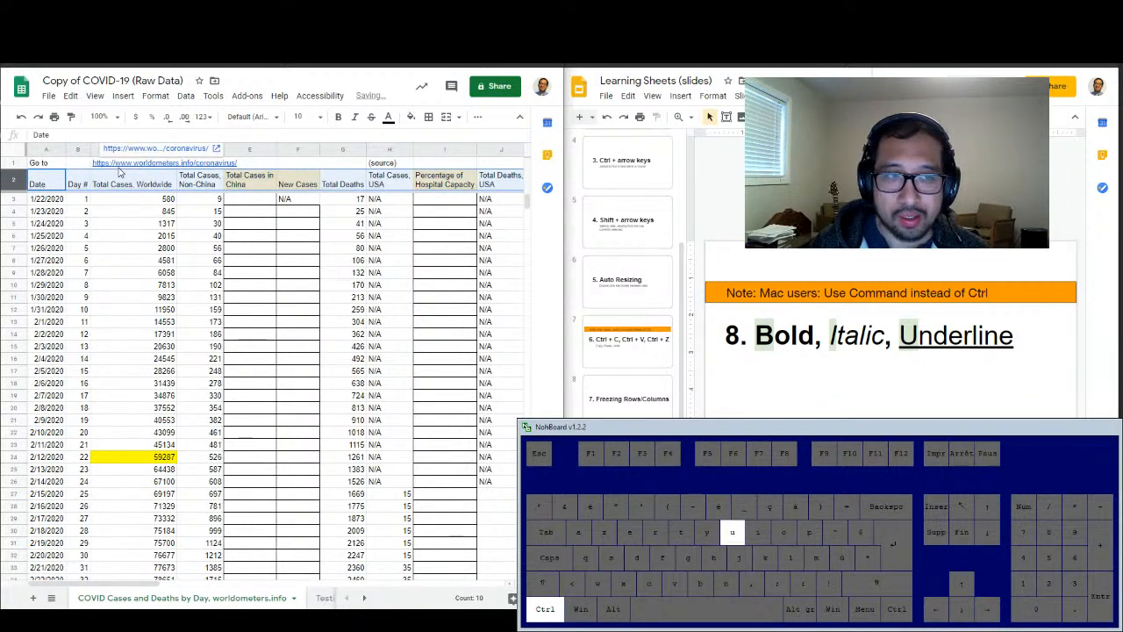
# - Bold header row 2, and adjust column widths by auto-fitting Day # and slightly narrowing Percentage of Hospital Capacity
pyautogui.hotkey('ctrl', 'b')
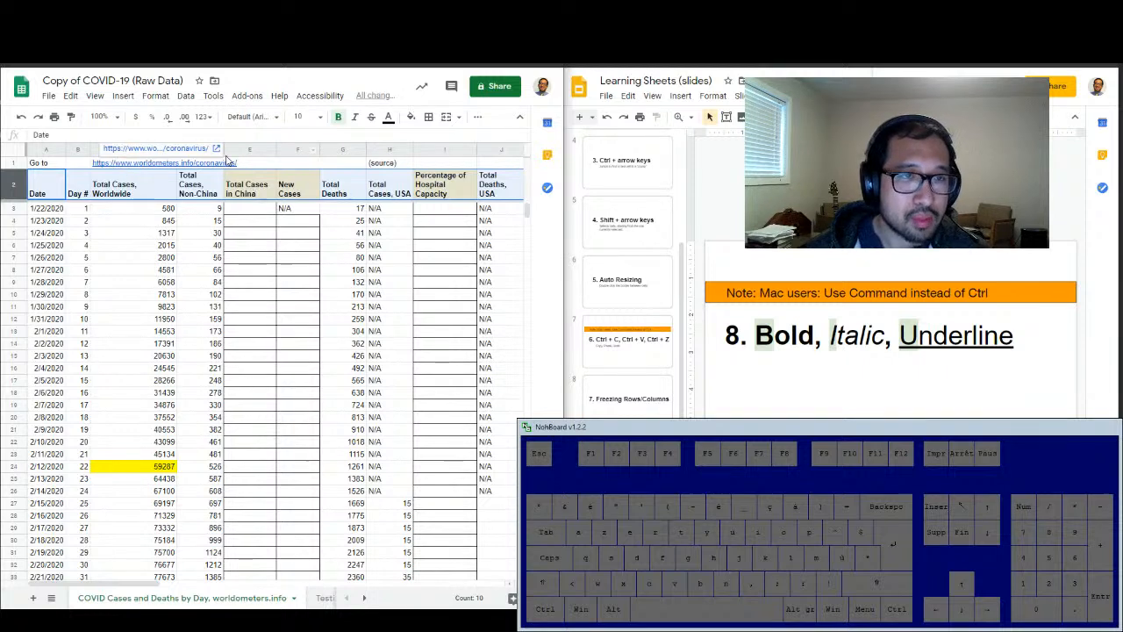
pyautogui.doubleClick(91, 150)
pyautogui.click(284, 258)
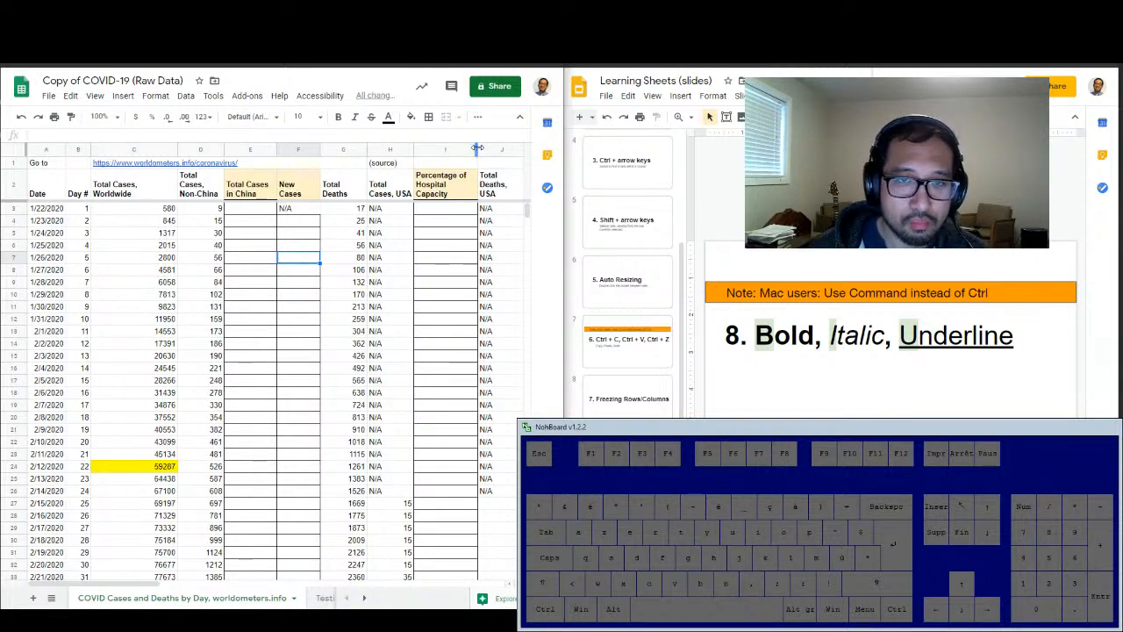
pyautogui.moveTo(473, 147); pyautogui.dragTo(469, 147)
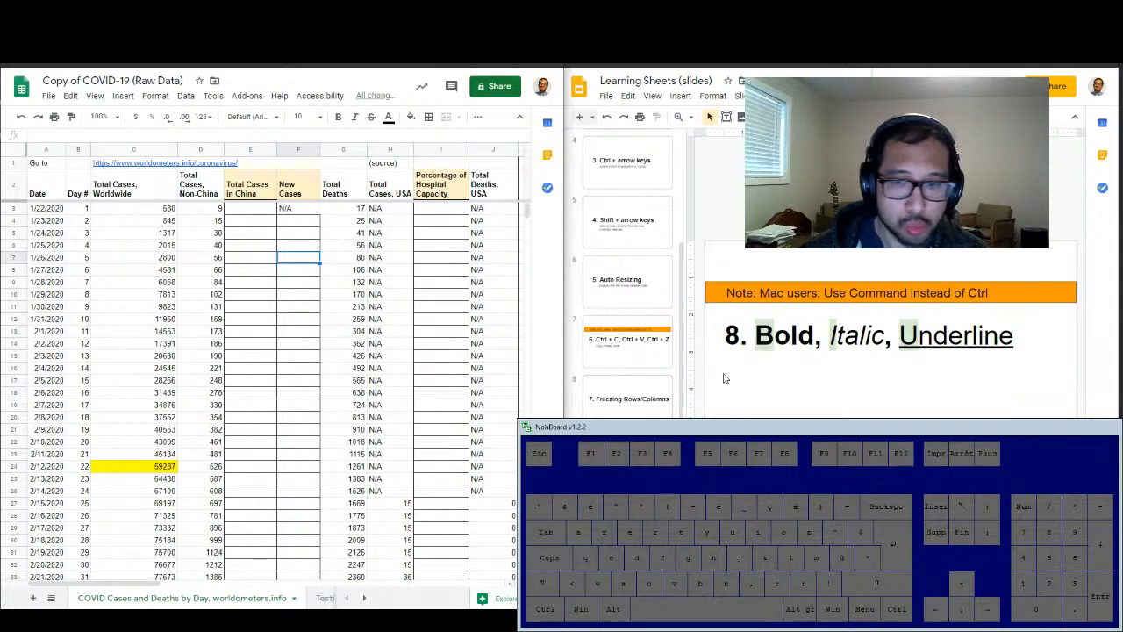
# - Advance the Learning Sheets slides to 9. Calculating in Sheets
pyautogui.press('Down')
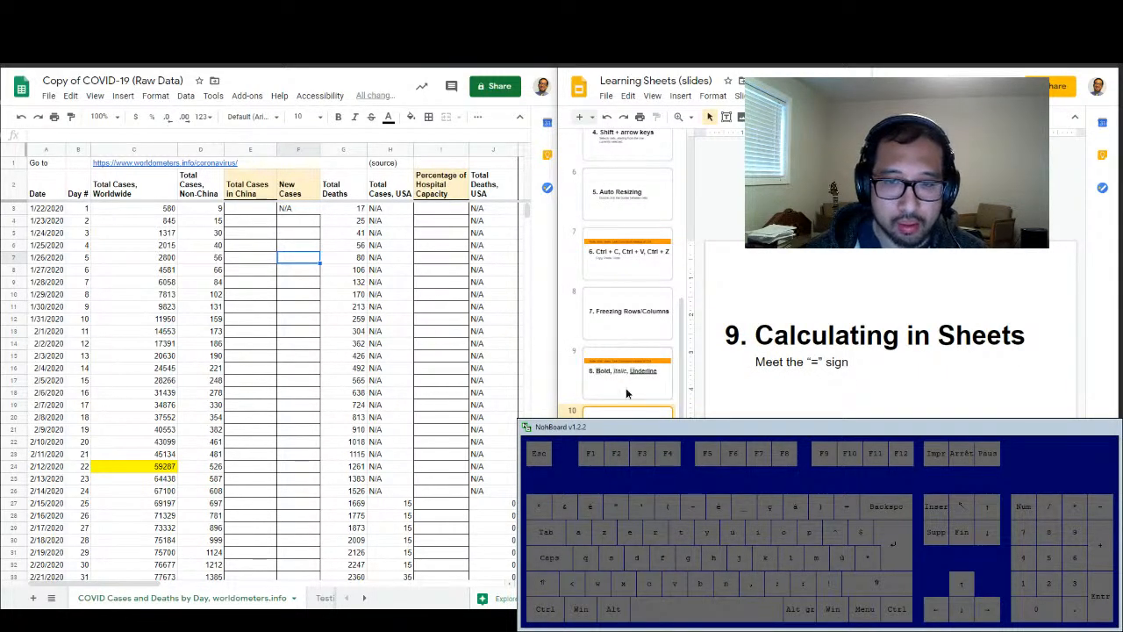